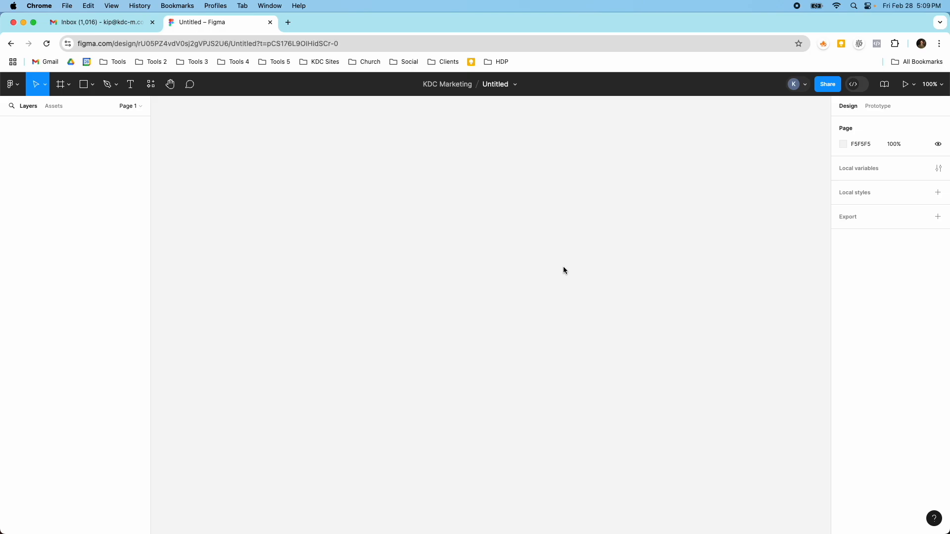
Create a frame from the Slide 4:3 presentation preset, 1024 × 768.
{"action": "key", "text": "f"}
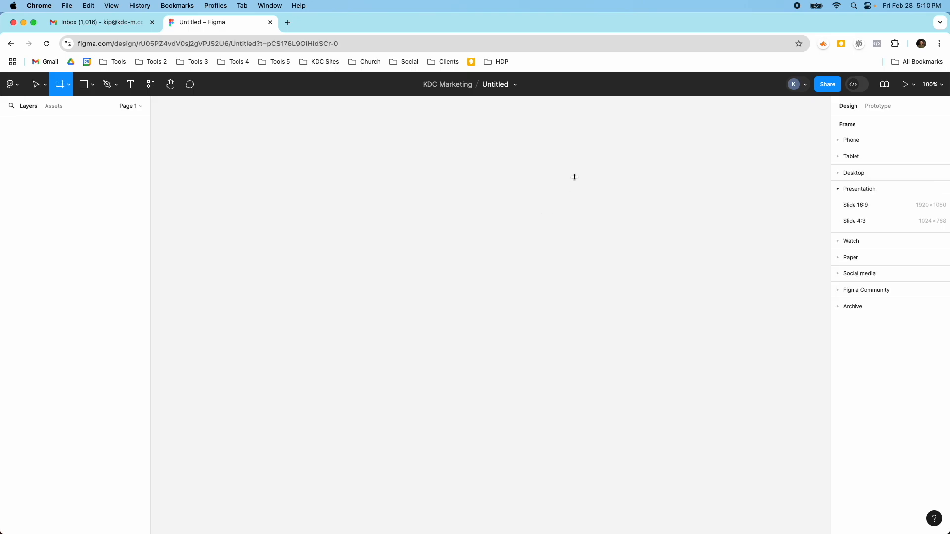
{"action": "left_click", "coordinate": [69, 85]}
{"action": "left_click", "coordinate": [70, 107]}
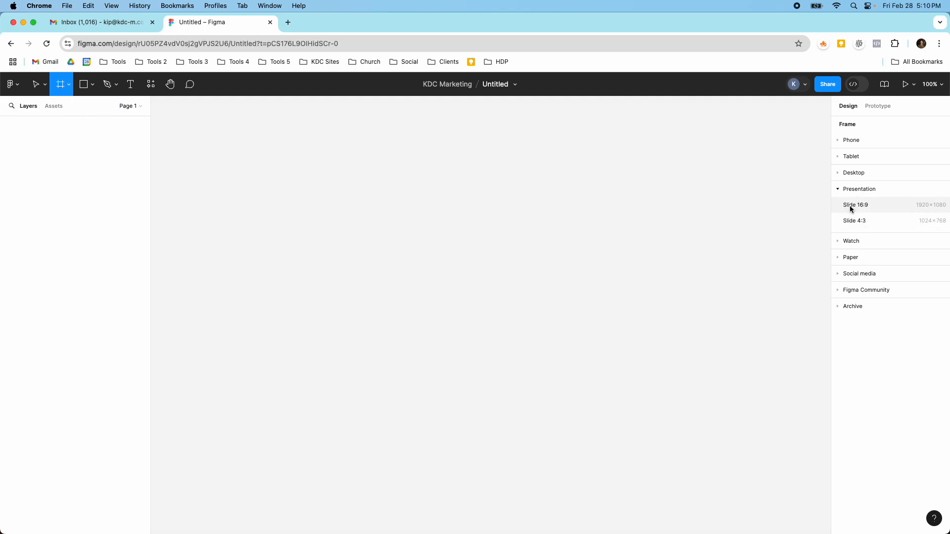
{"action": "left_click", "coordinate": [851, 221]}
{"action": "scroll", "coordinate": [668, 242], "scroll_direction": "down", "scroll_amount": 5}
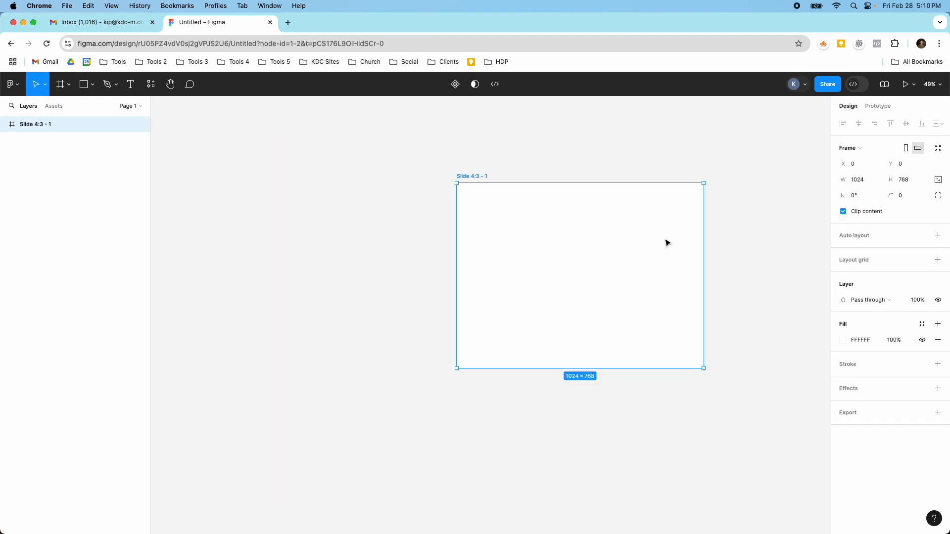
{"action": "scroll", "coordinate": [667, 243], "scroll_direction": "up", "scroll_amount": 3}
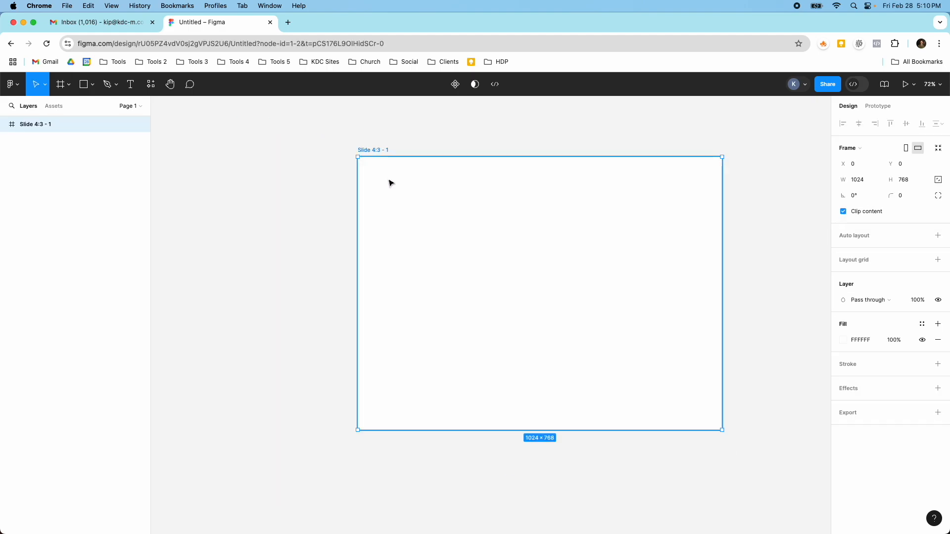
Draw an ellipse about 138 × 134 near the upper-left corner of the slide frame.
{"action": "left_click", "coordinate": [105, 85]}
{"action": "left_click", "coordinate": [93, 86]}
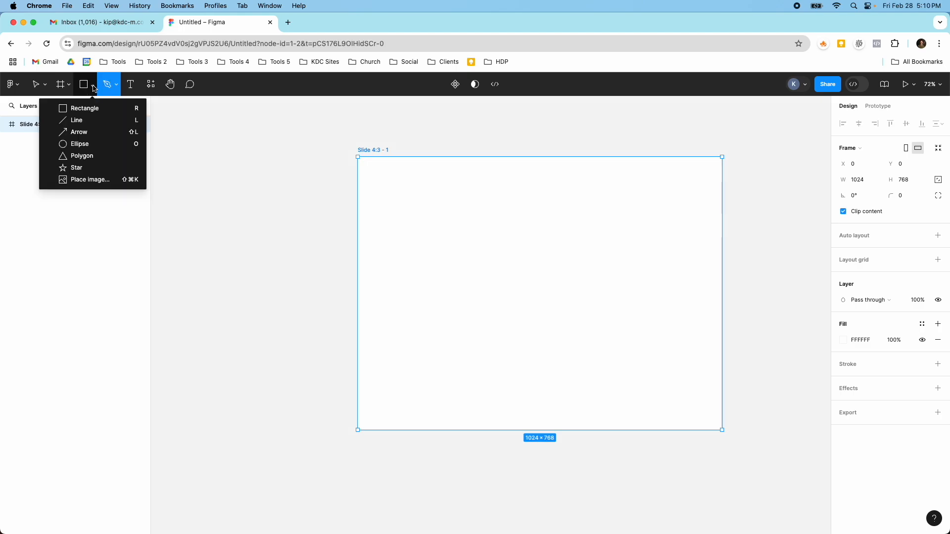
{"action": "left_click", "coordinate": [98, 144]}
{"action": "left_click_drag", "start_coordinate": [380, 183], "coordinate": [429, 230]}
Resize the ellipse to 120 × 120 with locked proportions, and duplicate it into a row of four circles above a row of three.
{"action": "left_click", "coordinate": [859, 169]}
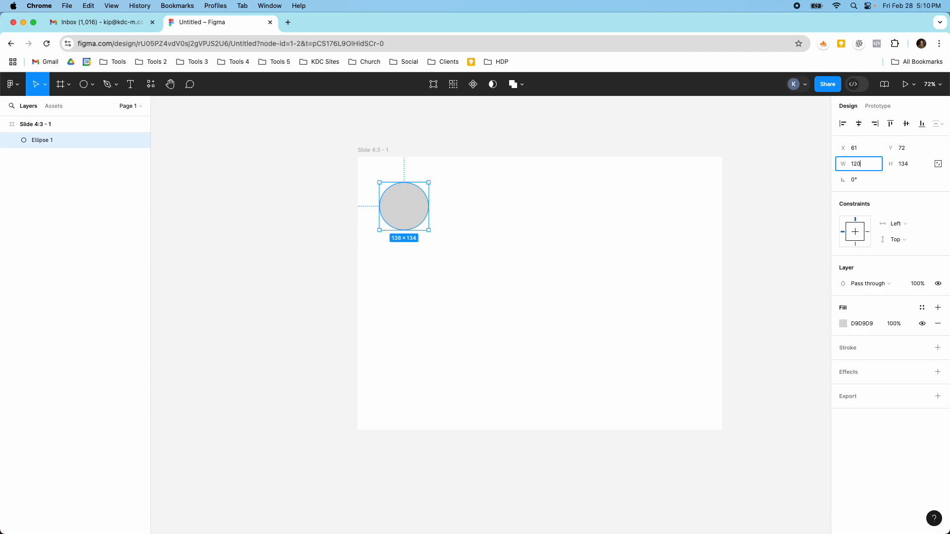
{"action": "key", "text": "Tab"}
{"action": "type", "text": "20"}
{"action": "key", "text": "Return"}
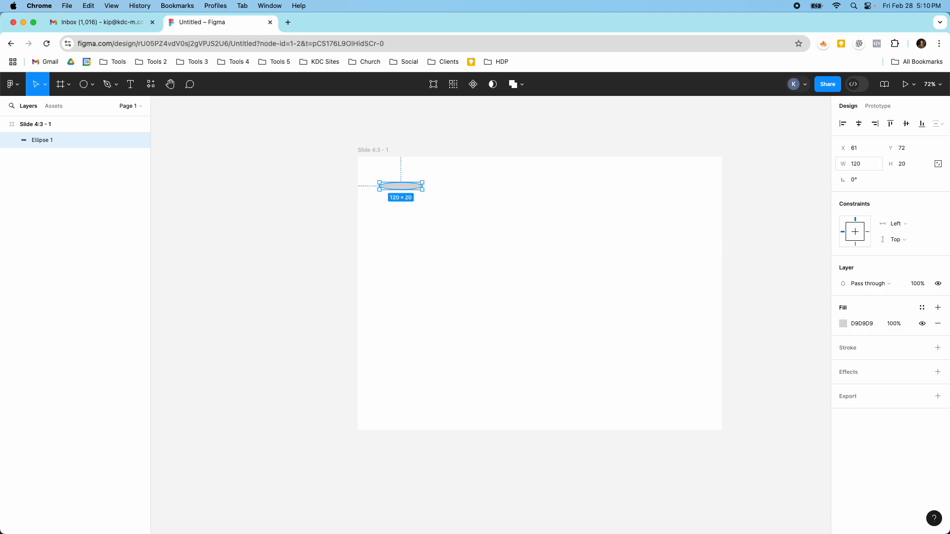
{"action": "left_click", "coordinate": [904, 166]}
{"action": "type", "text": "120"}
{"action": "key", "text": "Return"}
{"action": "left_click", "coordinate": [942, 164]}
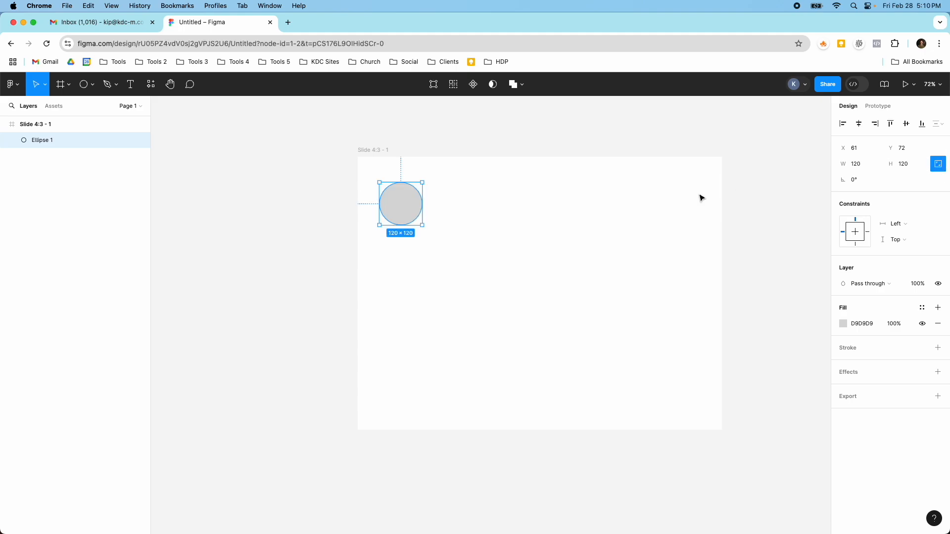
{"action": "left_click_drag", "start_coordinate": [418, 207], "coordinate": [534, 303]}
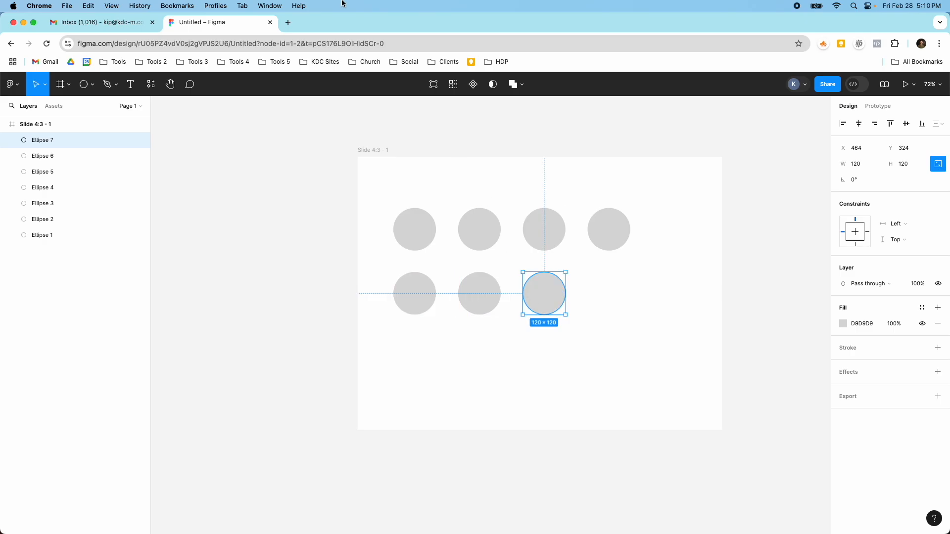
Open the Coolors site from the bookmarks in a new tab and browse its trending palettes.
{"action": "left_click", "coordinate": [287, 22]}
{"action": "left_click", "coordinate": [144, 62]}
{"action": "mouse_move", "coordinate": [121, 64]}
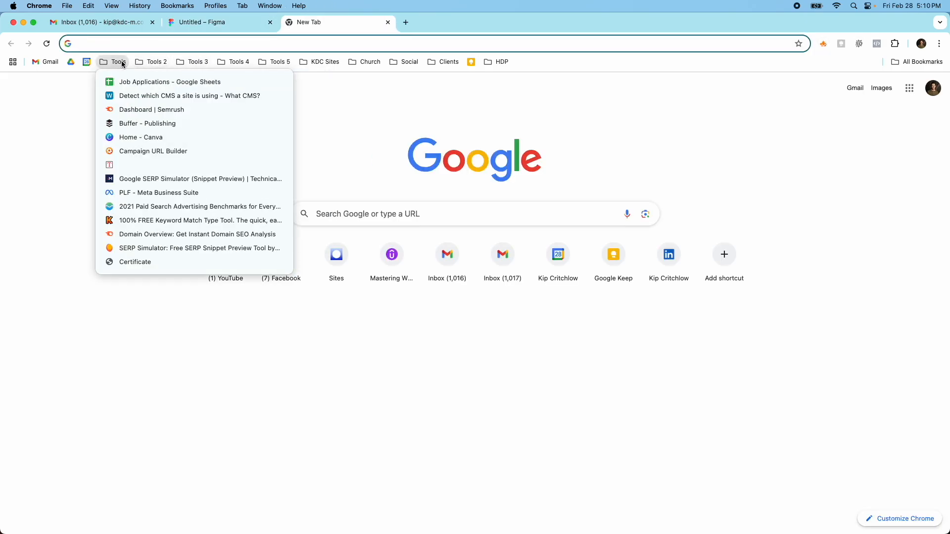
{"action": "mouse_move", "coordinate": [190, 62]}
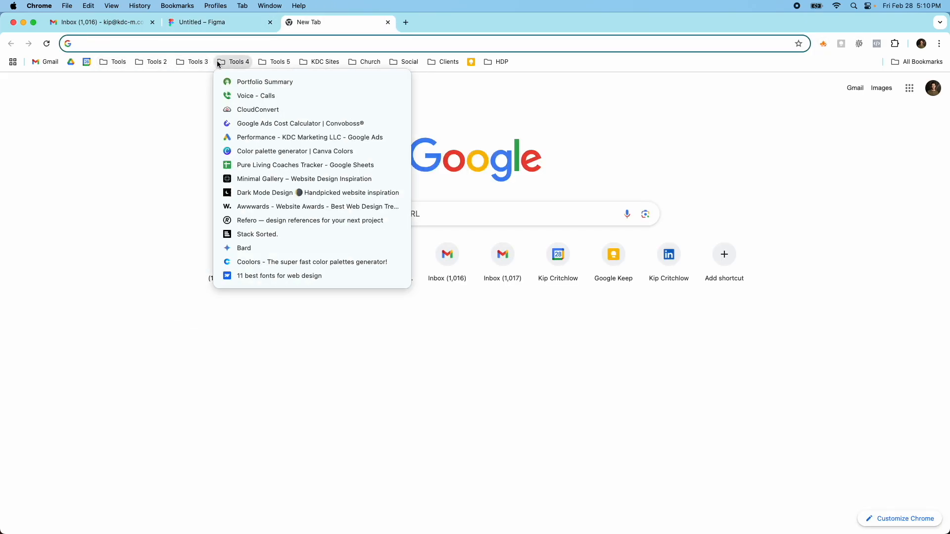
{"action": "left_click", "coordinate": [267, 262]}
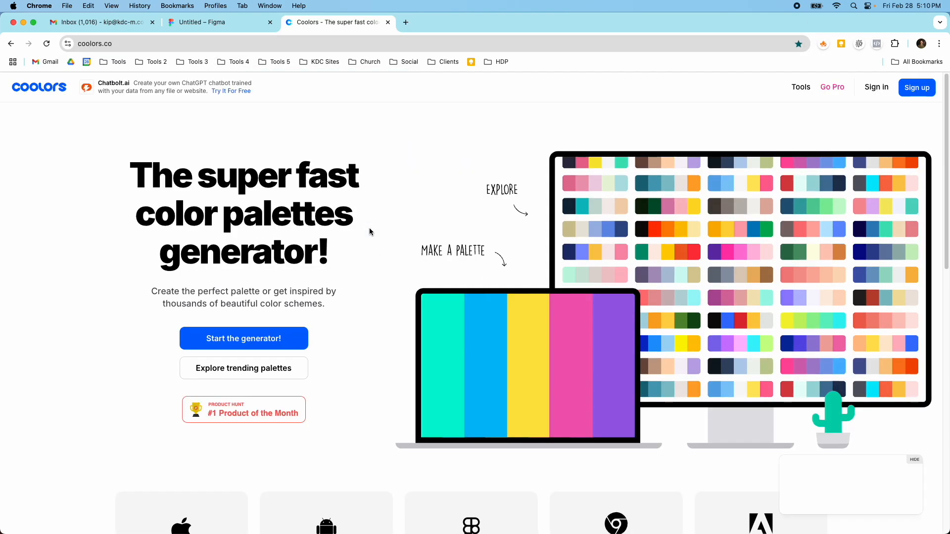
{"action": "scroll", "coordinate": [366, 219], "scroll_direction": "down", "scroll_amount": 1}
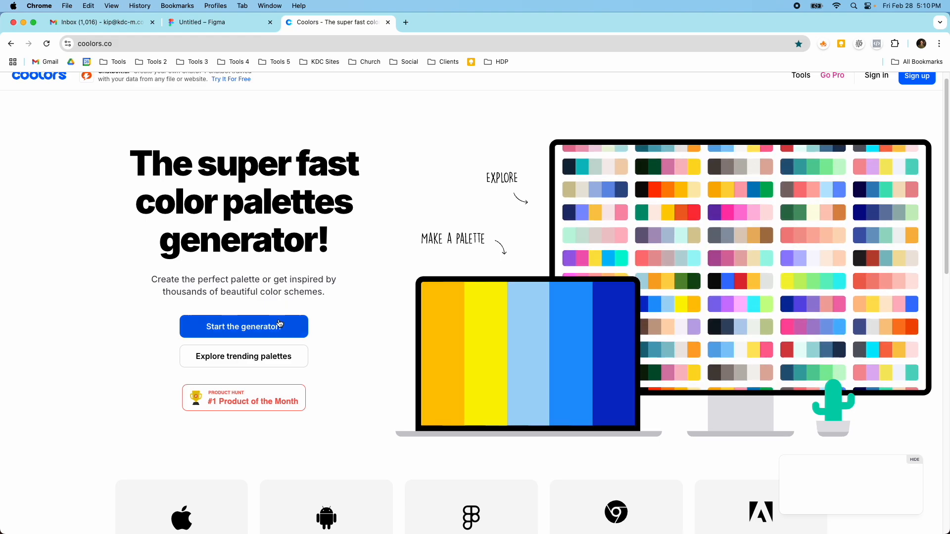
{"action": "left_click", "coordinate": [278, 360]}
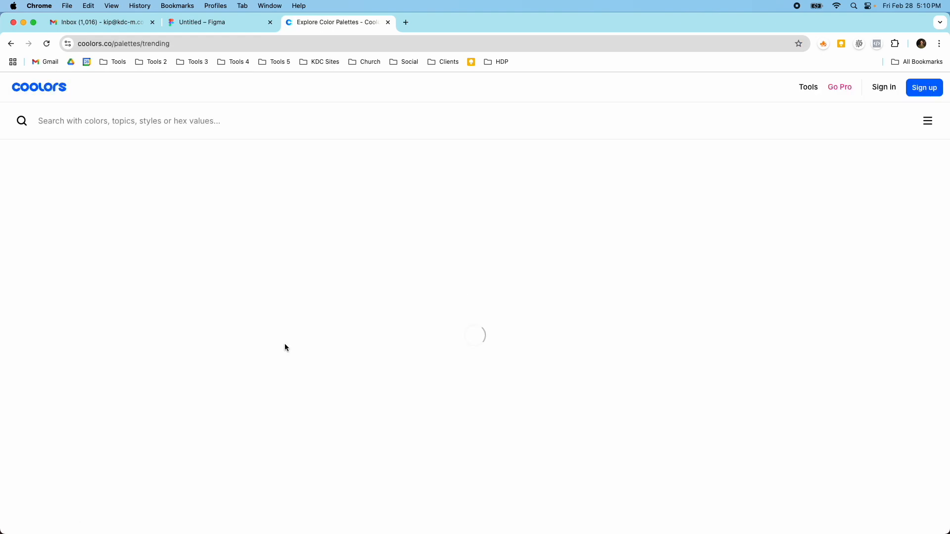
{"action": "scroll", "coordinate": [363, 328], "scroll_direction": "down", "scroll_amount": 3}
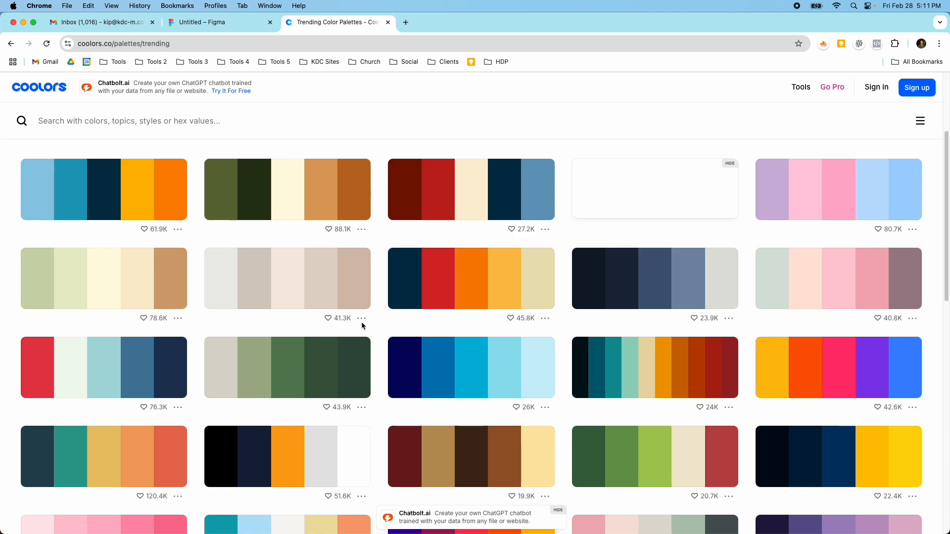
Copy the cream and dark green colours of the olive-to-brown trending palette, and open that palette's own page.
{"action": "left_click", "coordinate": [285, 204]}
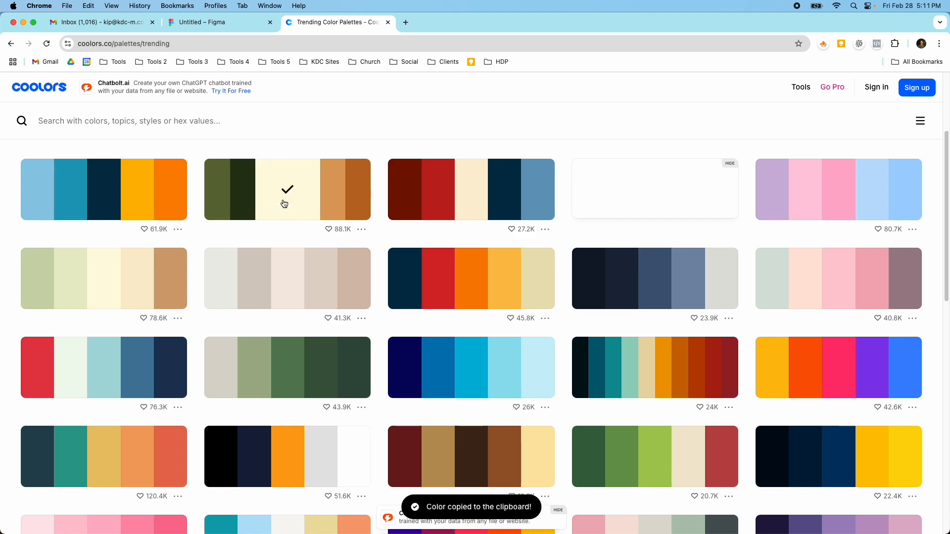
{"action": "left_click", "coordinate": [253, 207]}
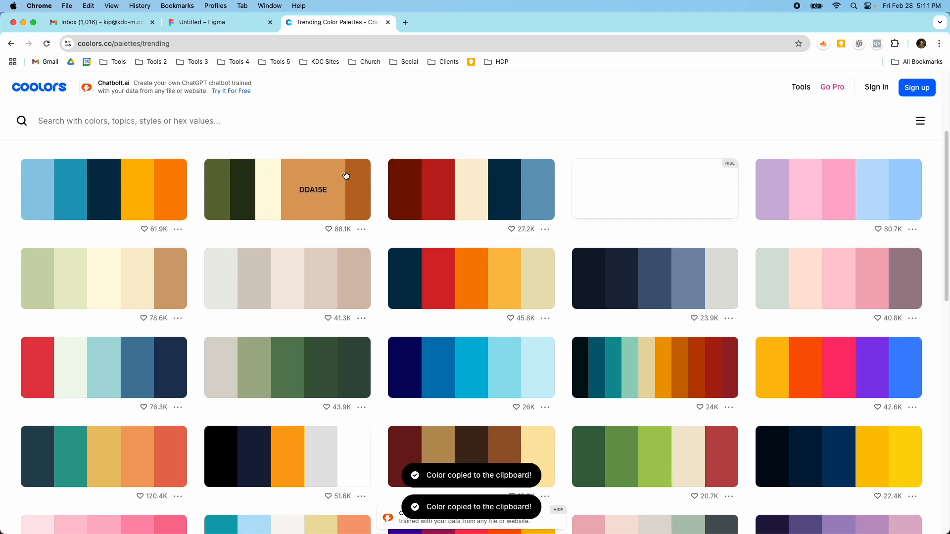
{"action": "left_click", "coordinate": [362, 230]}
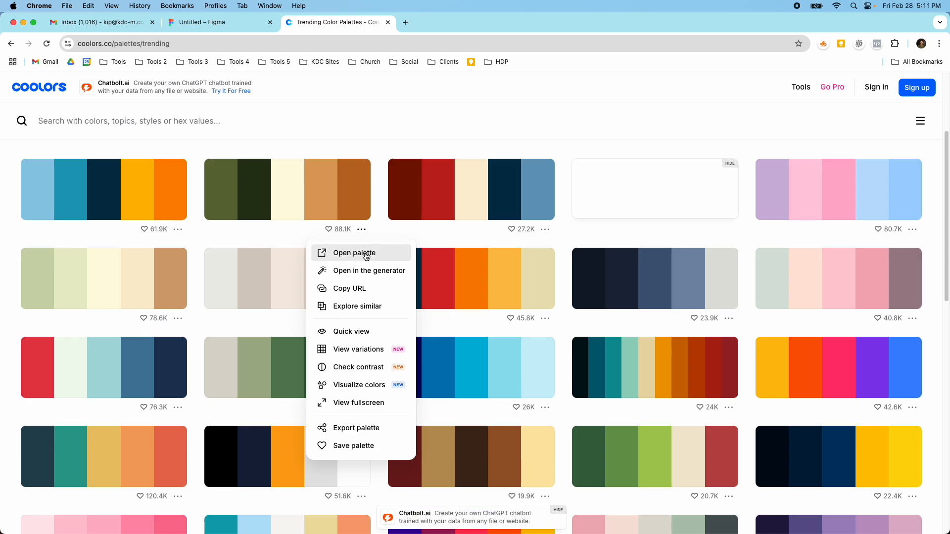
{"action": "left_click", "coordinate": [365, 251]}
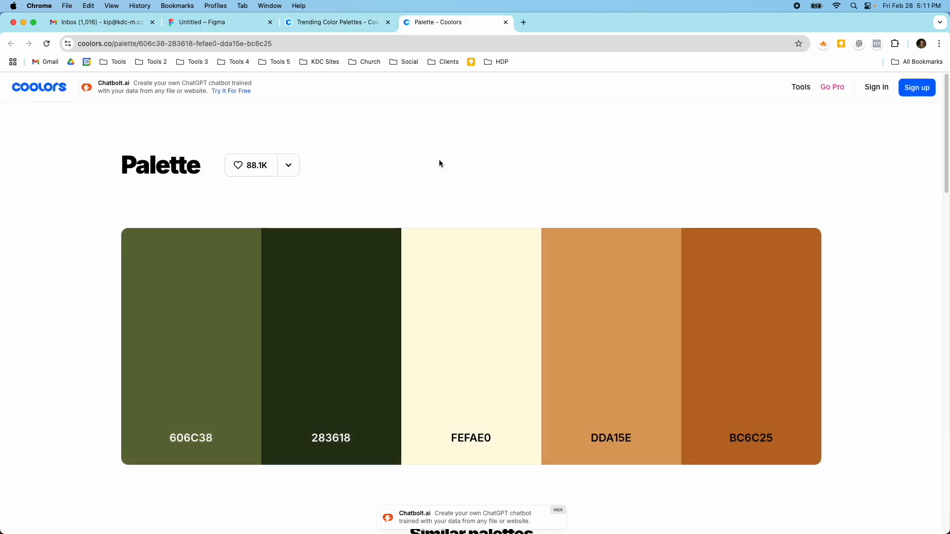
Export the palette as an image titled "Color Palette" in the HEX colour space.
{"action": "scroll", "coordinate": [459, 186], "scroll_direction": "down", "scroll_amount": 5}
{"action": "scroll", "coordinate": [554, 261], "scroll_direction": "up", "scroll_amount": 5}
{"action": "left_click", "coordinate": [297, 169]}
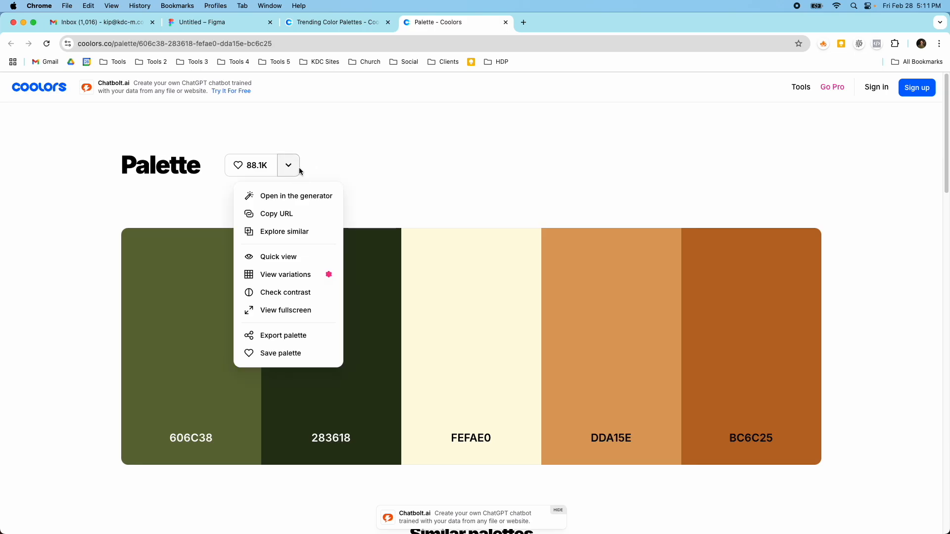
{"action": "left_click", "coordinate": [316, 336]}
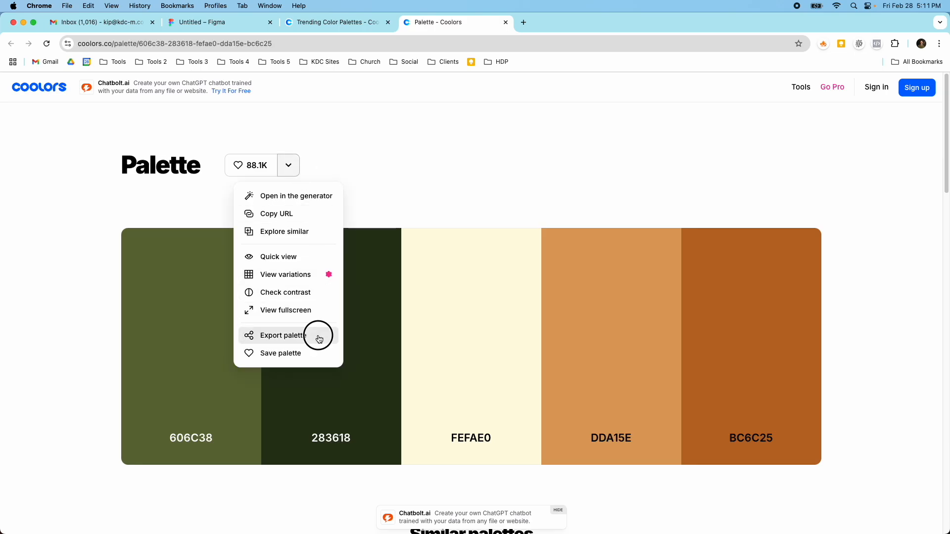
{"action": "left_click", "coordinate": [540, 265]}
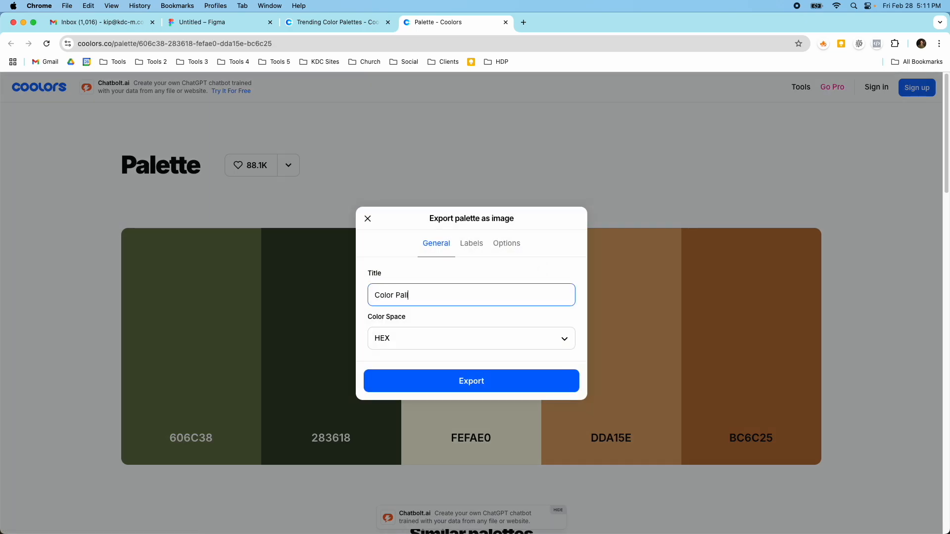
{"action": "left_click", "coordinate": [522, 381]}
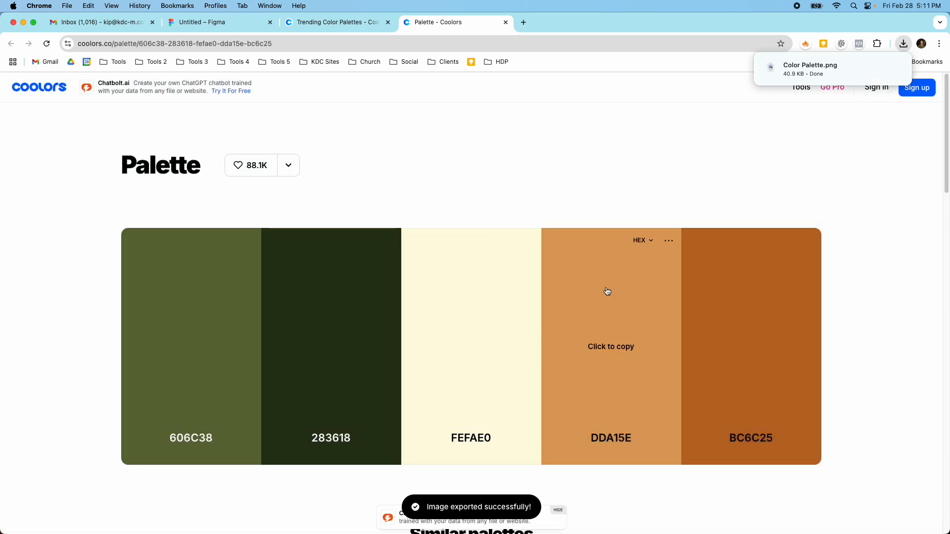
Switch to the Figma file, place the downloaded Color Palette.png on the canvas, and position it just left of the slide frame.
{"action": "left_click", "coordinate": [222, 26]}
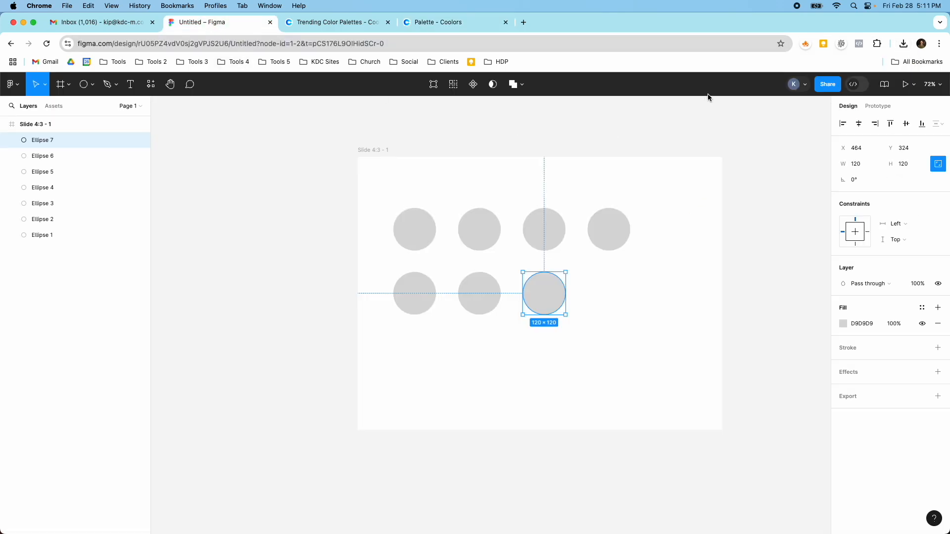
{"action": "left_click", "coordinate": [904, 43]}
{"action": "left_click_drag", "start_coordinate": [834, 86], "coordinate": [226, 241]}
{"action": "scroll", "coordinate": [224, 250], "scroll_direction": "down", "scroll_amount": 5}
{"action": "scroll", "coordinate": [225, 247], "scroll_direction": "up", "scroll_amount": 5}
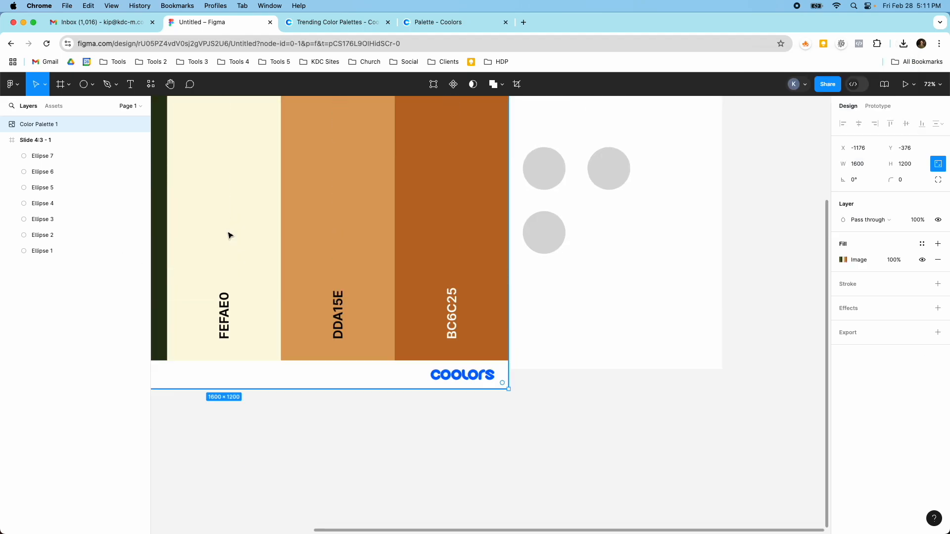
{"action": "scroll", "coordinate": [227, 237], "scroll_direction": "down", "scroll_amount": 10}
{"action": "scroll", "coordinate": [163, 229], "scroll_direction": "down", "scroll_amount": 3}
{"action": "scroll", "coordinate": [162, 226], "scroll_direction": "down", "scroll_amount": 3}
{"action": "scroll", "coordinate": [162, 227], "scroll_direction": "up", "scroll_amount": 10}
{"action": "left_click_drag", "start_coordinate": [236, 239], "coordinate": [248, 273]}
Fill the first two circles of the upper row with BC6C25 and DDA15E sampled from the palette image.
{"action": "left_click", "coordinate": [489, 266]}
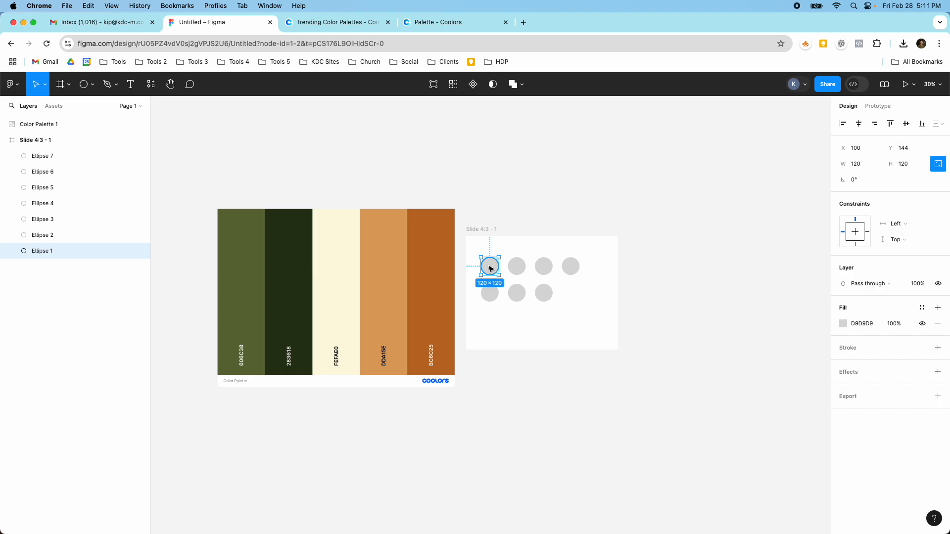
{"action": "key", "text": "i"}
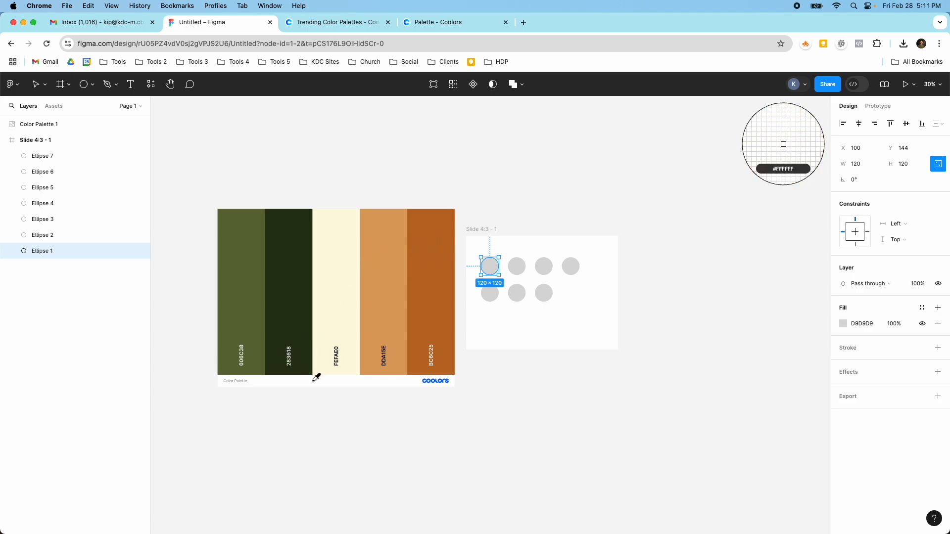
{"action": "left_click", "coordinate": [431, 252]}
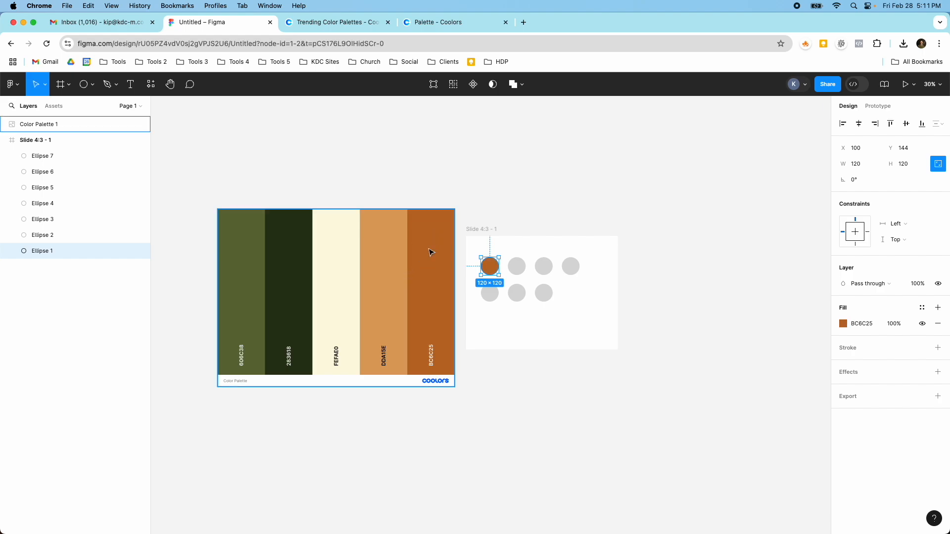
{"action": "left_click", "coordinate": [516, 266]}
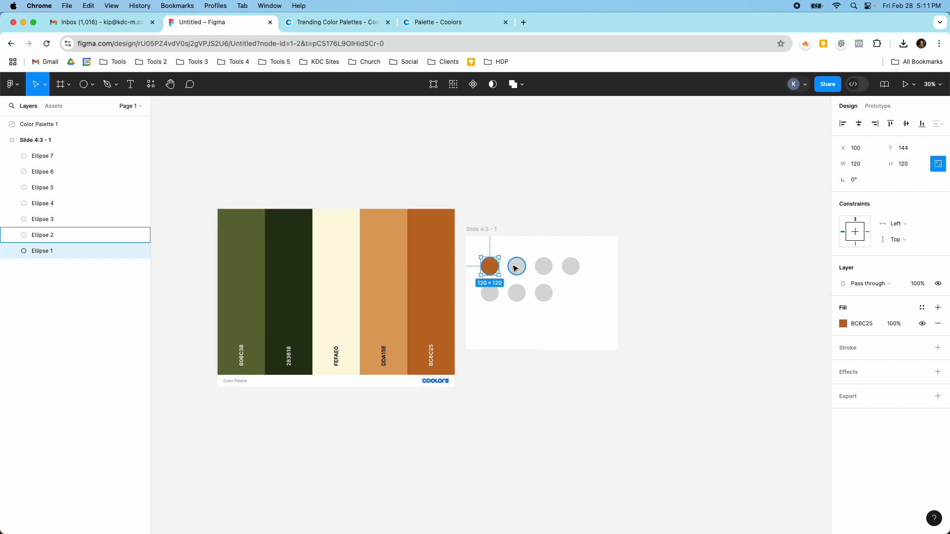
{"action": "key", "text": "i"}
{"action": "left_click", "coordinate": [393, 277]}
Fill the third and fourth circles of the upper row with FEFAE0 and 283618 sampled from the palette image.
{"action": "left_click", "coordinate": [544, 266]}
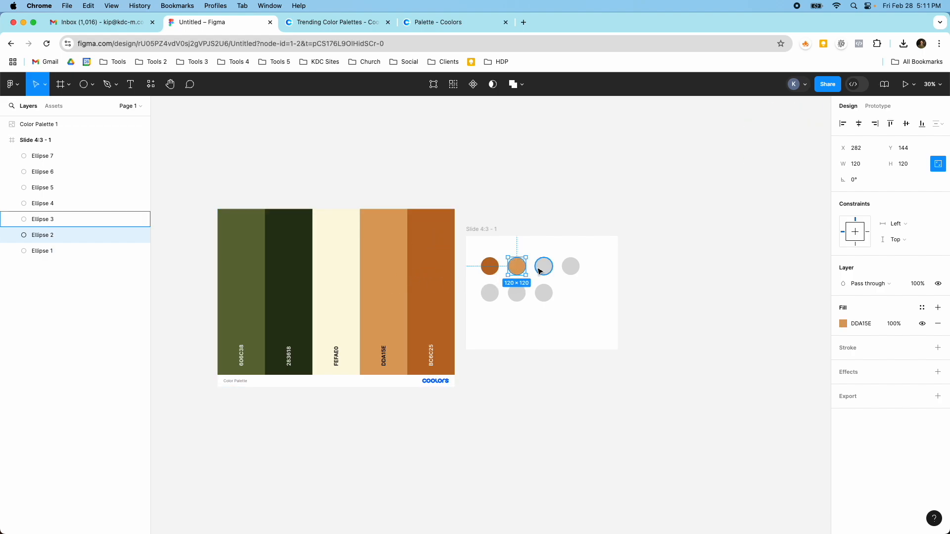
{"action": "key", "text": "i"}
{"action": "left_click", "coordinate": [337, 277]}
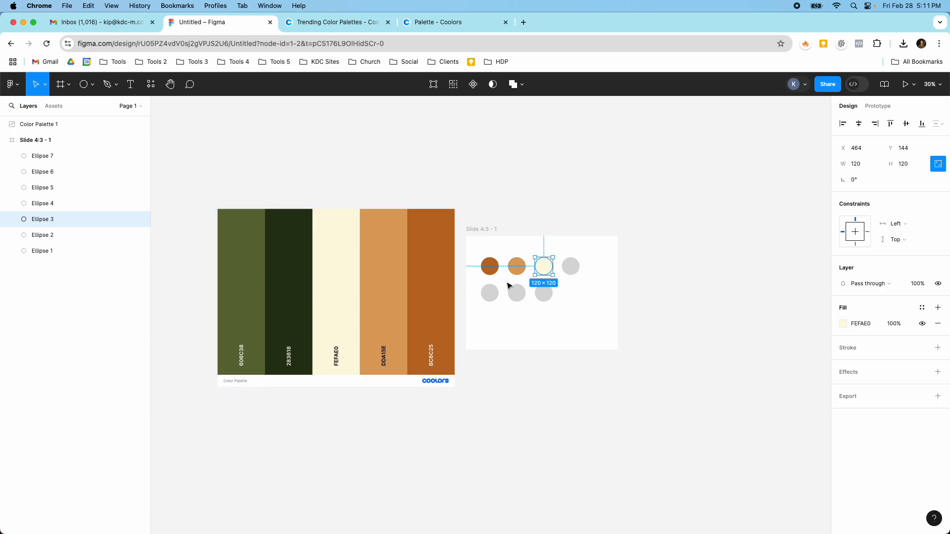
{"action": "left_click", "coordinate": [570, 267]}
{"action": "key", "text": "i"}
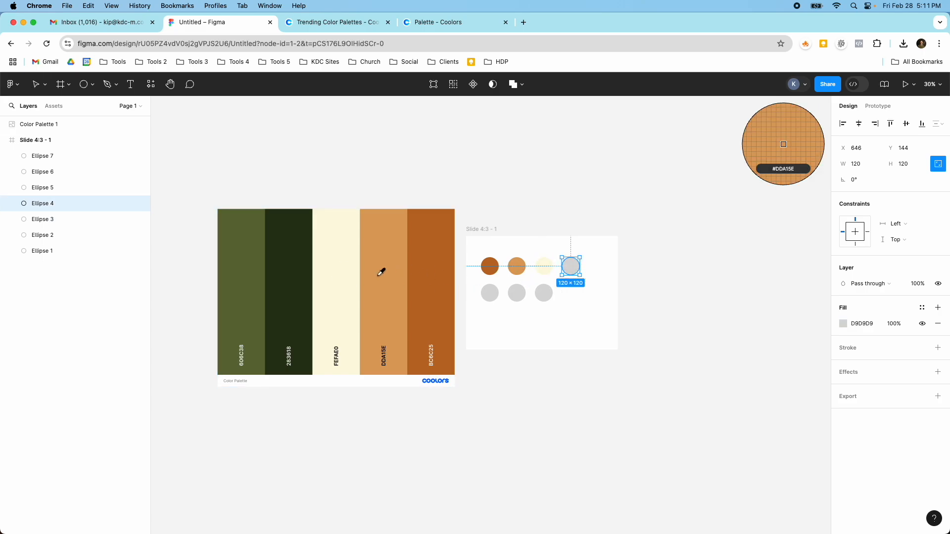
{"action": "left_click", "coordinate": [307, 272]}
Fill the first circle of the lower row with the olive green 606C38 sampled from the palette image.
{"action": "left_click", "coordinate": [497, 298]}
{"action": "key", "text": "i"}
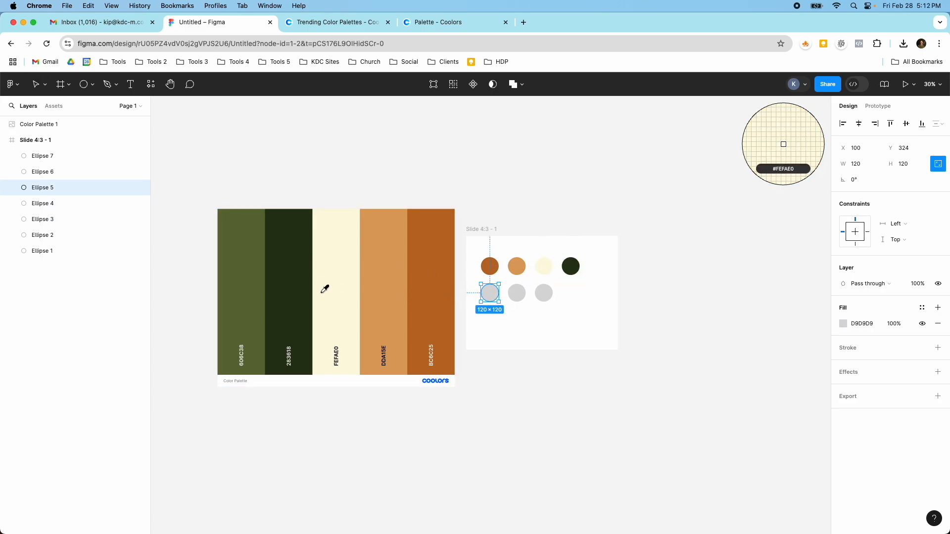
{"action": "left_click", "coordinate": [260, 285]}
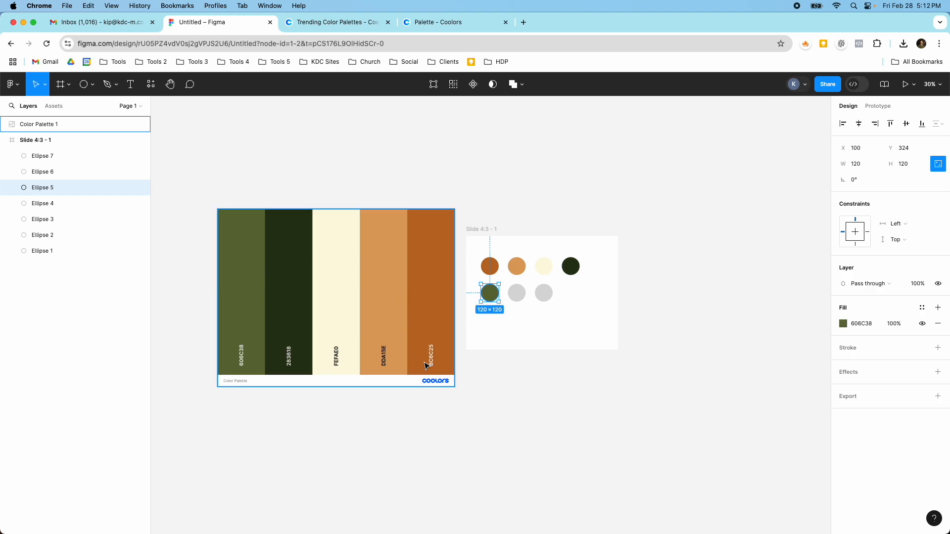
Fill the second circle of the lower row with the blue 0066FF sampled from the Coolors logo on the palette image.
{"action": "left_click", "coordinate": [516, 296]}
{"action": "key", "text": "i"}
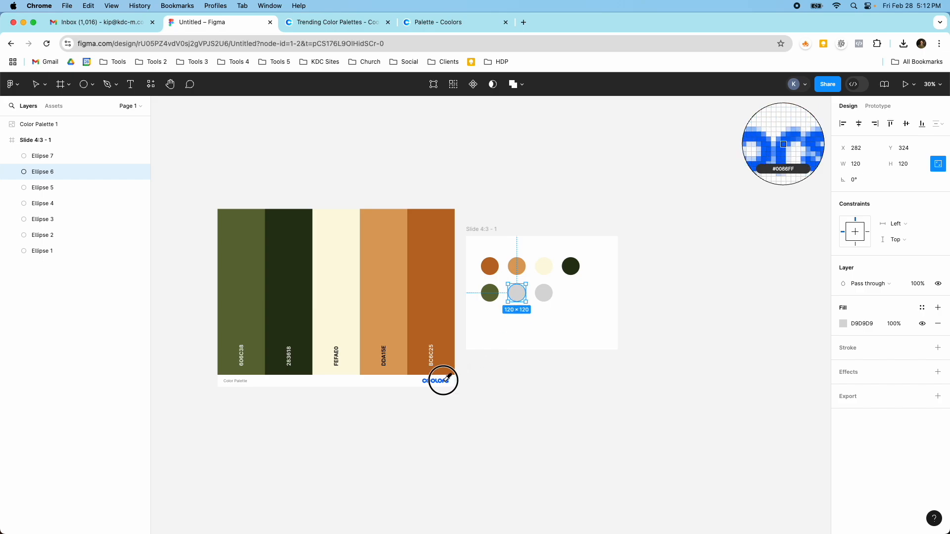
{"action": "left_click", "coordinate": [443, 381]}
{"action": "scroll", "coordinate": [505, 348], "scroll_direction": "up", "scroll_amount": 1}
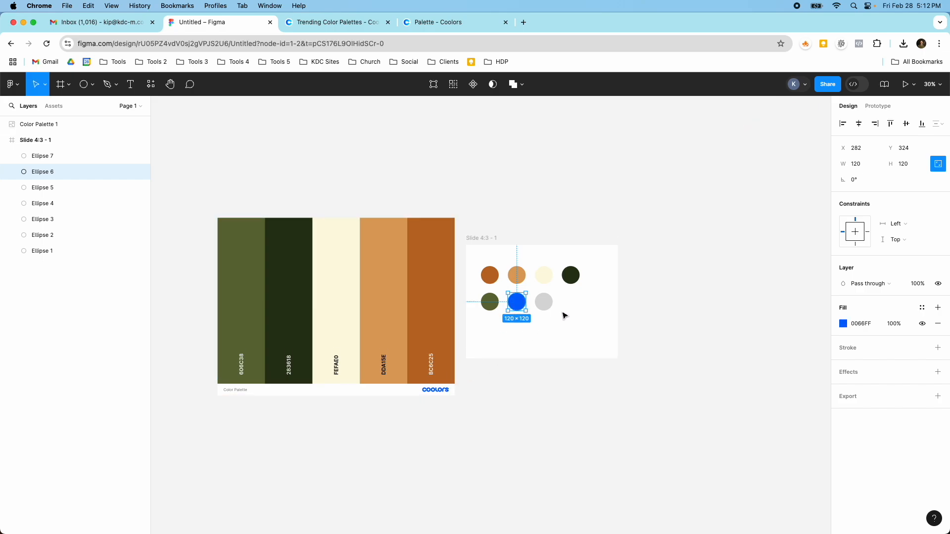
Fill the third circle of the lower row with the cream FEFAE0 sampled from the palette image.
{"action": "scroll", "coordinate": [565, 316], "scroll_direction": "up", "scroll_amount": 10}
{"action": "scroll", "coordinate": [530, 283], "scroll_direction": "down", "scroll_amount": 4}
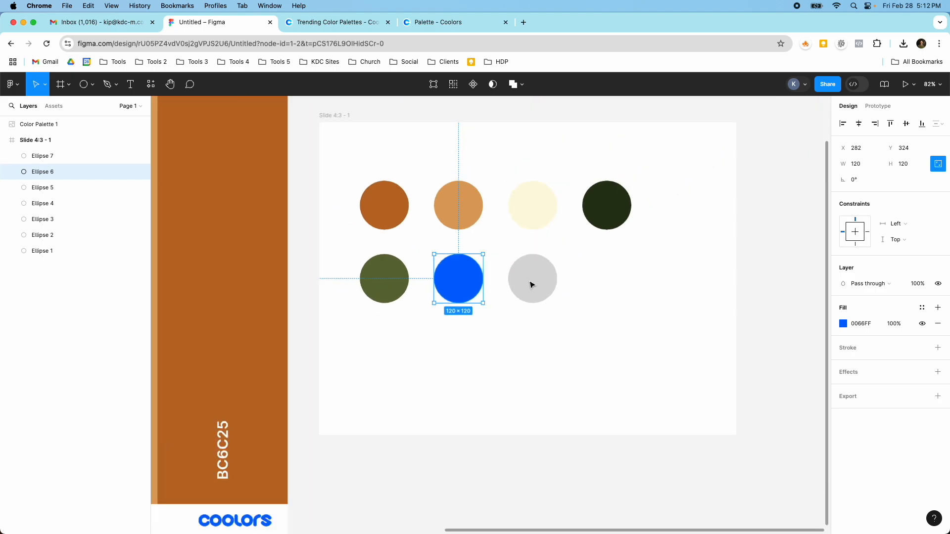
{"action": "scroll", "coordinate": [530, 284], "scroll_direction": "down", "scroll_amount": 5}
{"action": "left_click", "coordinate": [531, 284]}
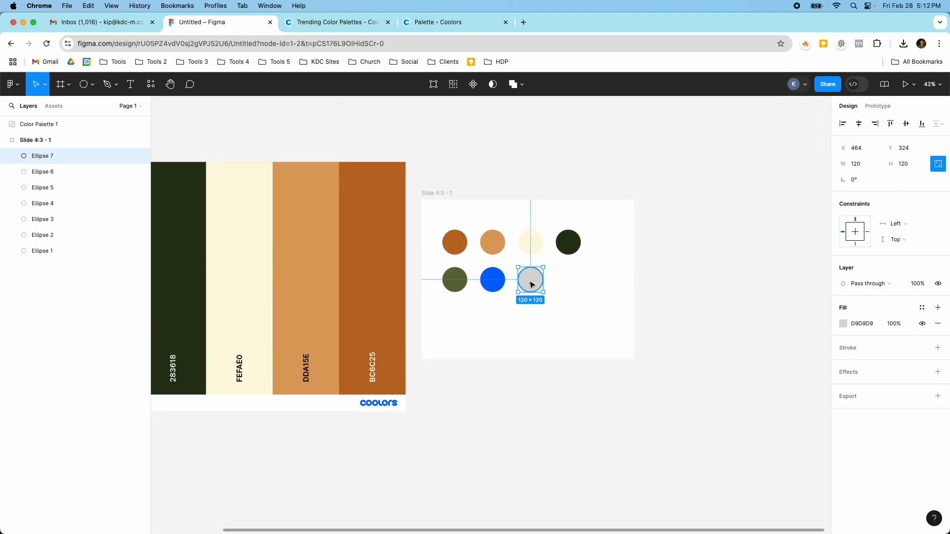
{"action": "key", "text": "i"}
{"action": "left_click", "coordinate": [239, 272]}
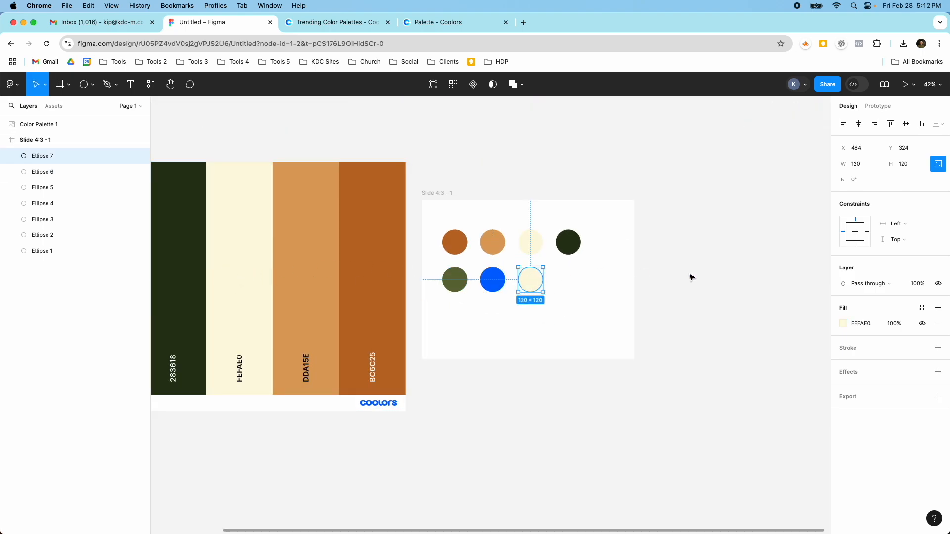
Try a custom colour for the third circle of the lower row by adjusting its fill's hue and shade.
{"action": "left_click", "coordinate": [840, 324]}
{"action": "mouse_move", "coordinate": [752, 409]}
{"action": "left_mouse_down"}
{"action": "mouse_move", "coordinate": [814, 409]}
{"action": "mouse_move", "coordinate": [761, 409]}
{"action": "left_mouse_up"}
{"action": "left_click_drag", "start_coordinate": [730, 285], "coordinate": [741, 296]}
Delete the second and third circles of the lower row.
{"action": "left_click", "coordinate": [548, 295]}
{"action": "left_click", "coordinate": [540, 289]}
{"action": "key", "text": "Delete"}
{"action": "key", "text": "shift+1"}
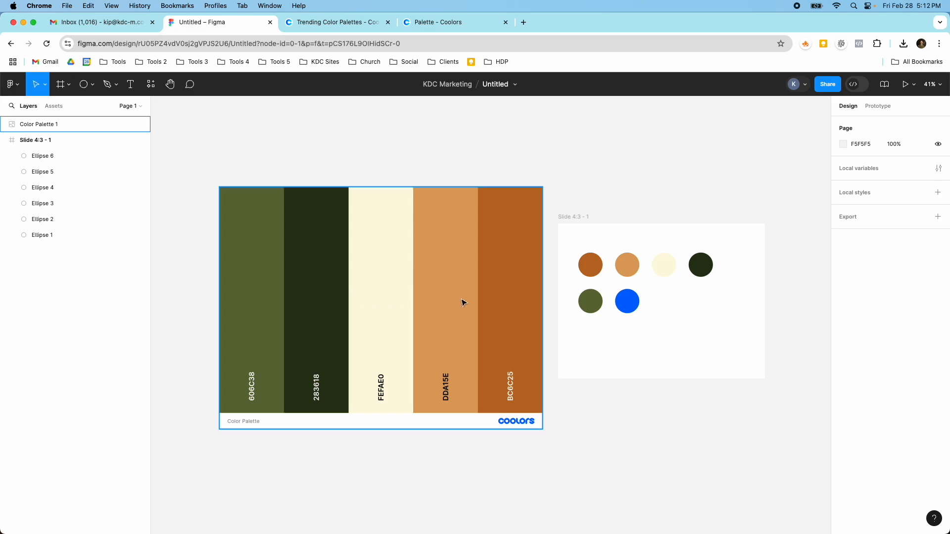
{"action": "left_click", "coordinate": [627, 305]}
{"action": "key", "text": "Delete"}
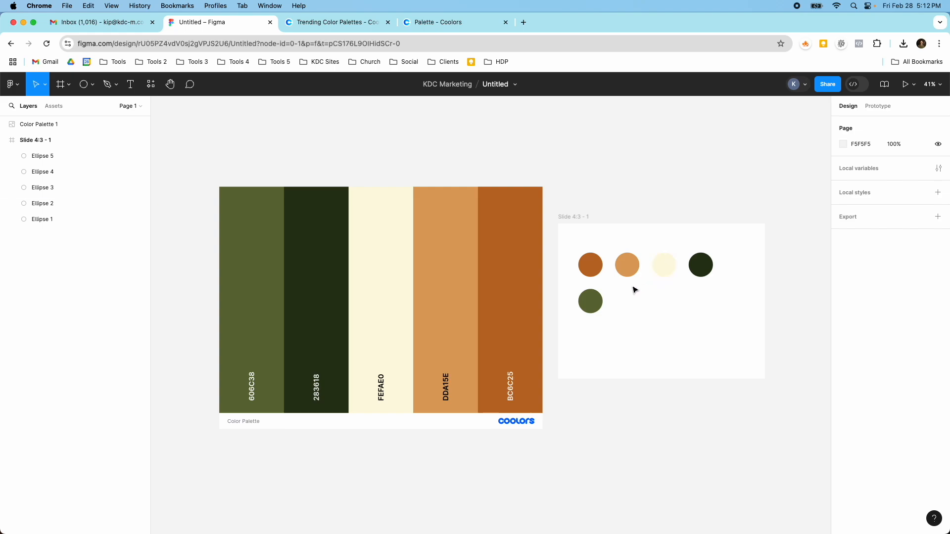
Move the olive green circle into the fourth position of the upper row and place the dark green 283618 circle fifth, to its right.
{"action": "scroll", "coordinate": [685, 285], "scroll_direction": "up", "scroll_amount": 5, "text": "ctrl"}
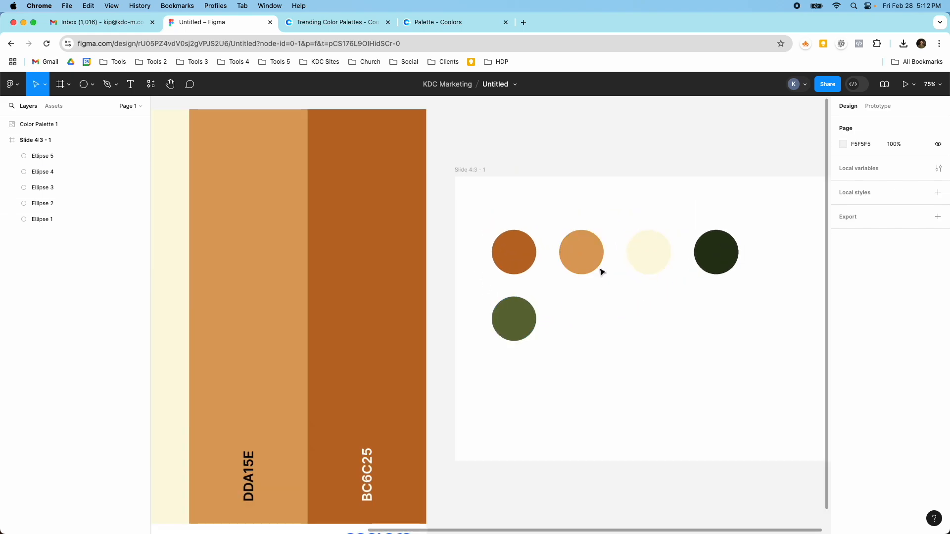
{"action": "left_click_drag", "start_coordinate": [718, 264], "coordinate": [686, 352]}
{"action": "left_click_drag", "start_coordinate": [527, 325], "coordinate": [729, 256]}
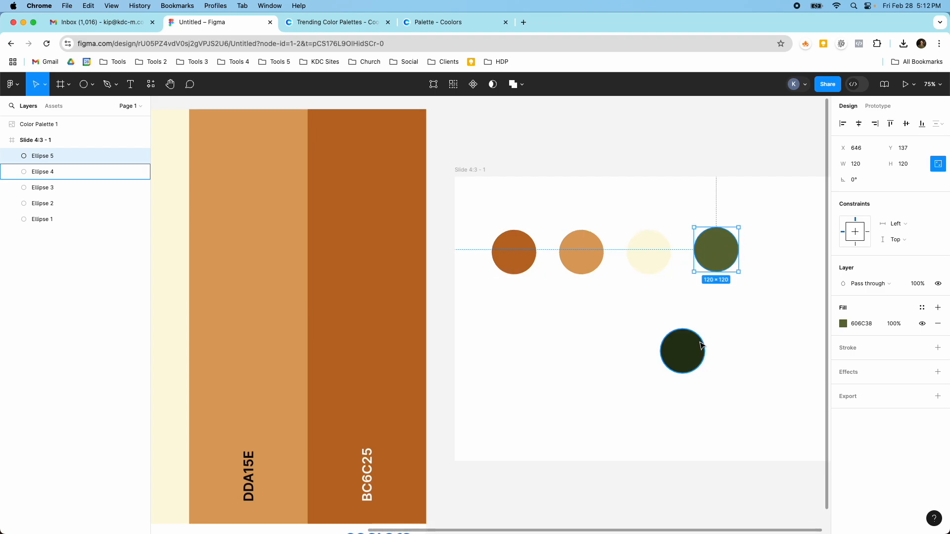
{"action": "left_click_drag", "start_coordinate": [686, 349], "coordinate": [809, 248]}
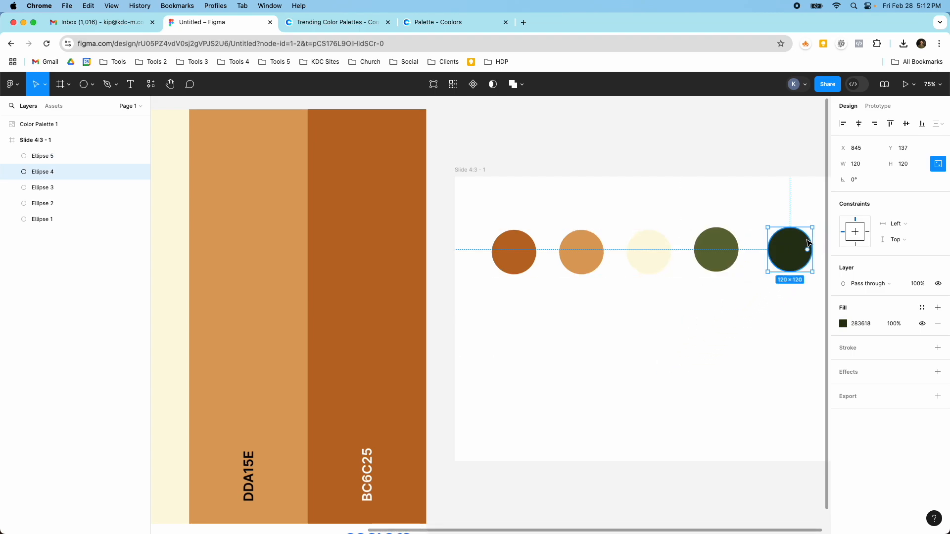
Group all five circles in a horizontal auto layout with 40 spacing between them.
{"action": "scroll", "coordinate": [784, 275], "scroll_direction": "down", "scroll_amount": 5, "text": "ctrl"}
{"action": "scroll", "coordinate": [781, 273], "scroll_direction": "up", "scroll_amount": 5, "text": "ctrl"}
{"action": "left_click", "coordinate": [362, 281]}
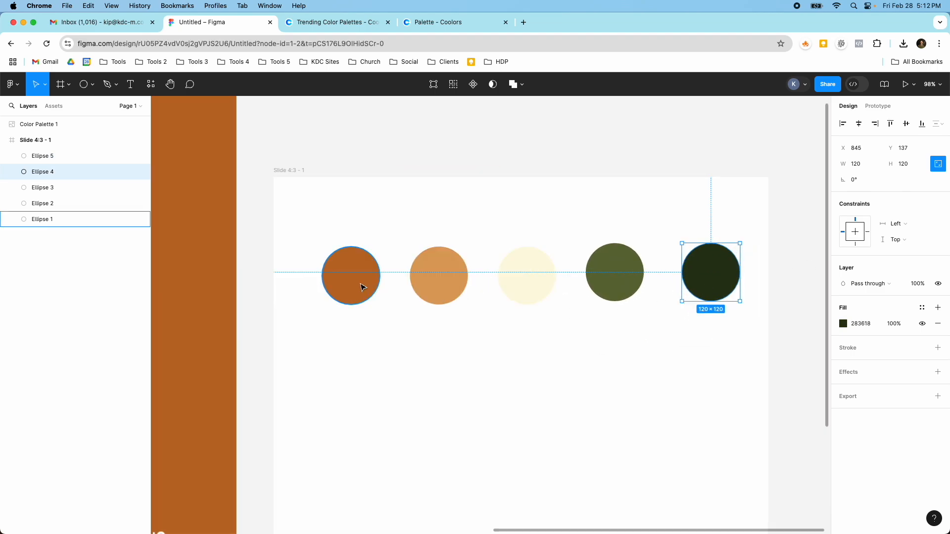
{"action": "left_click", "coordinate": [429, 289], "text": "shift"}
{"action": "left_click", "coordinate": [504, 286], "text": "shift"}
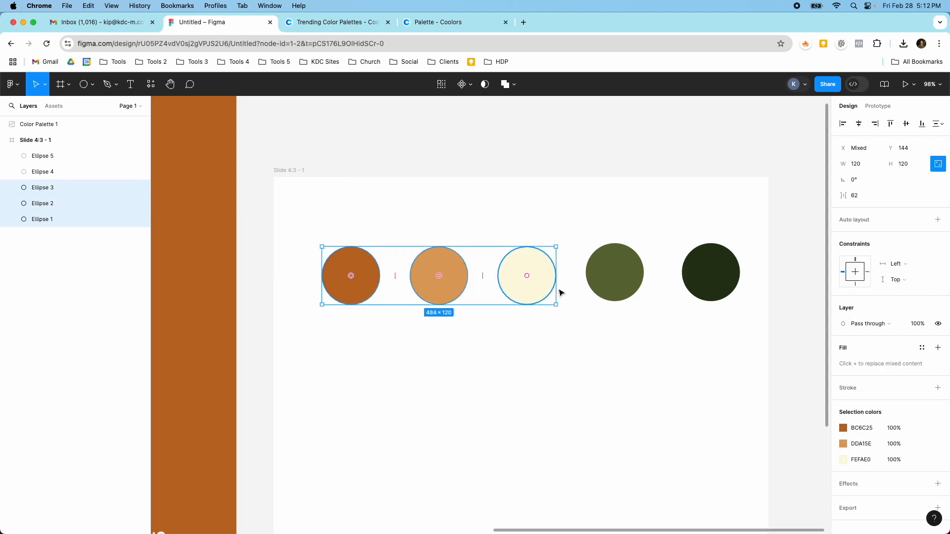
{"action": "left_click", "coordinate": [593, 275], "text": "shift"}
{"action": "left_click", "coordinate": [688, 282], "text": "shift"}
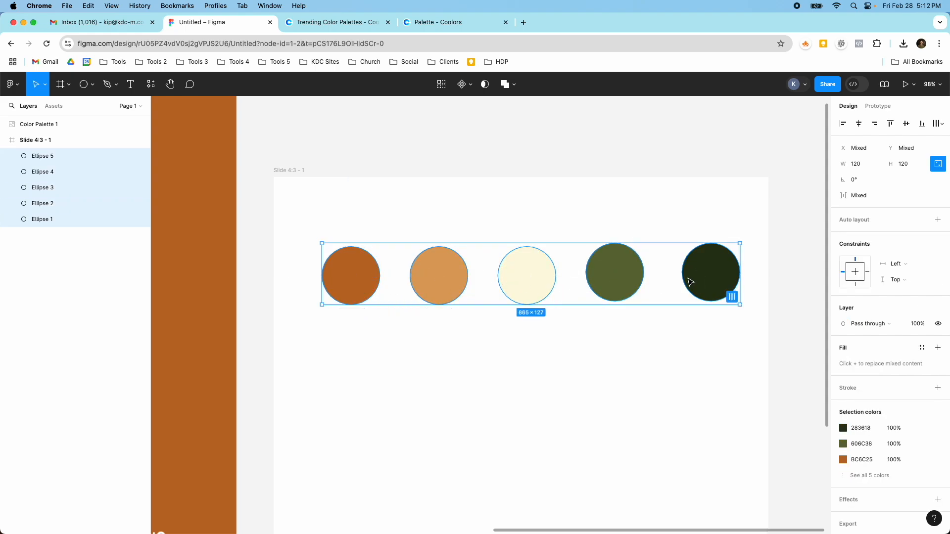
{"action": "key", "text": "shift+a"}
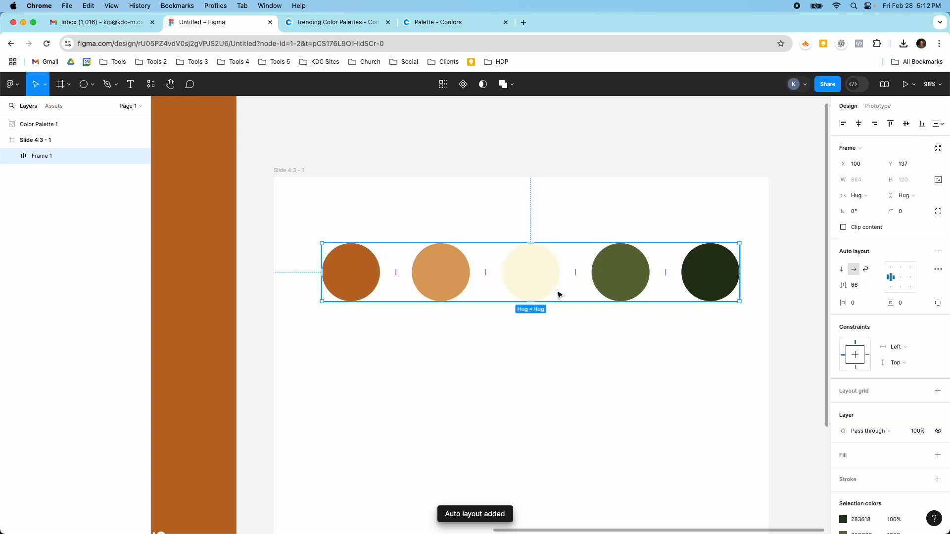
{"action": "left_click", "coordinate": [858, 290]}
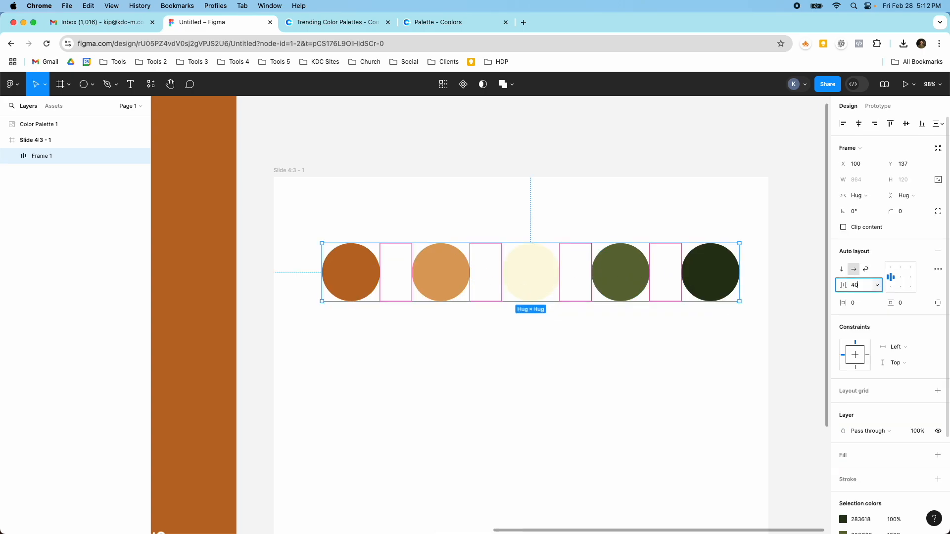
{"action": "key", "text": "Return"}
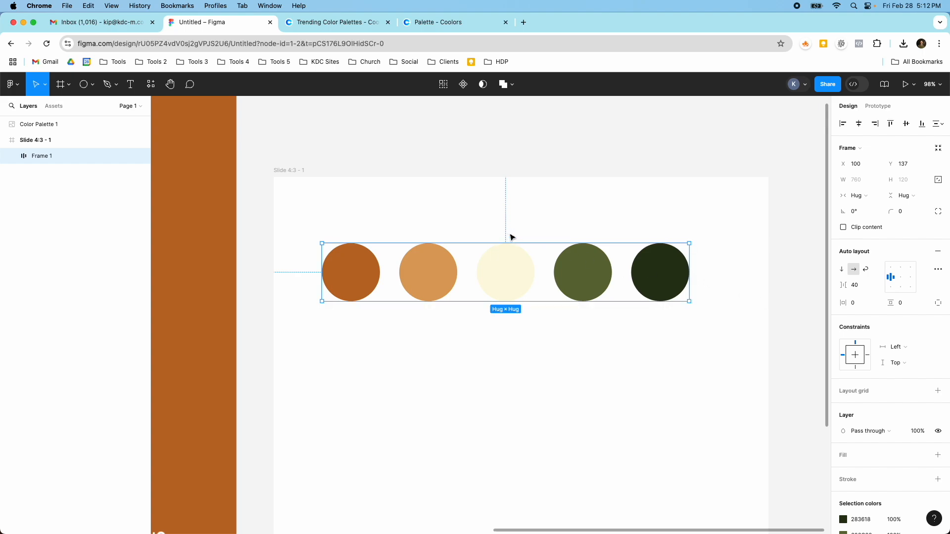
Centre the auto layout row of circles horizontally and vertically in the 4:3 slide.
{"action": "scroll", "coordinate": [757, 184], "scroll_direction": "down", "scroll_amount": 1}
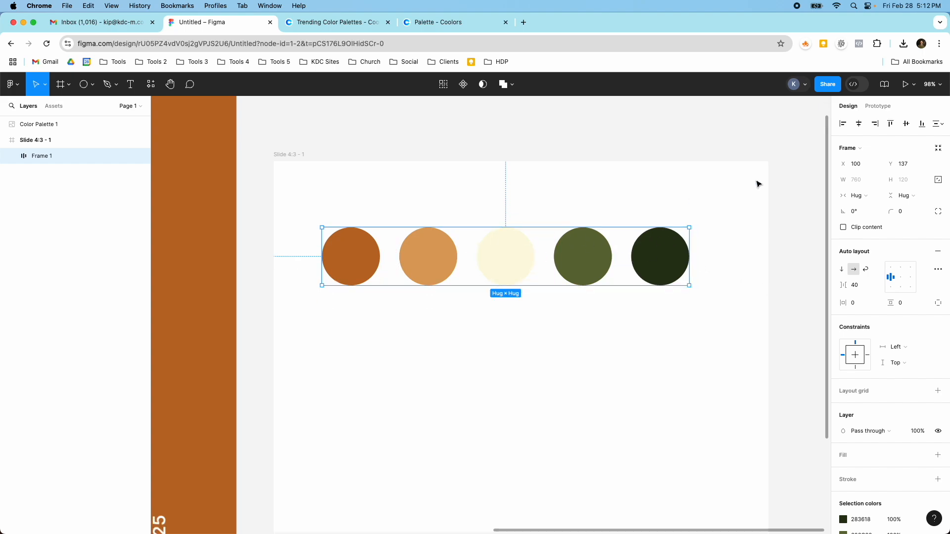
{"action": "left_click", "coordinate": [859, 124]}
{"action": "left_click", "coordinate": [906, 124]}
{"action": "scroll", "coordinate": [467, 290], "scroll_direction": "down", "scroll_amount": 4}
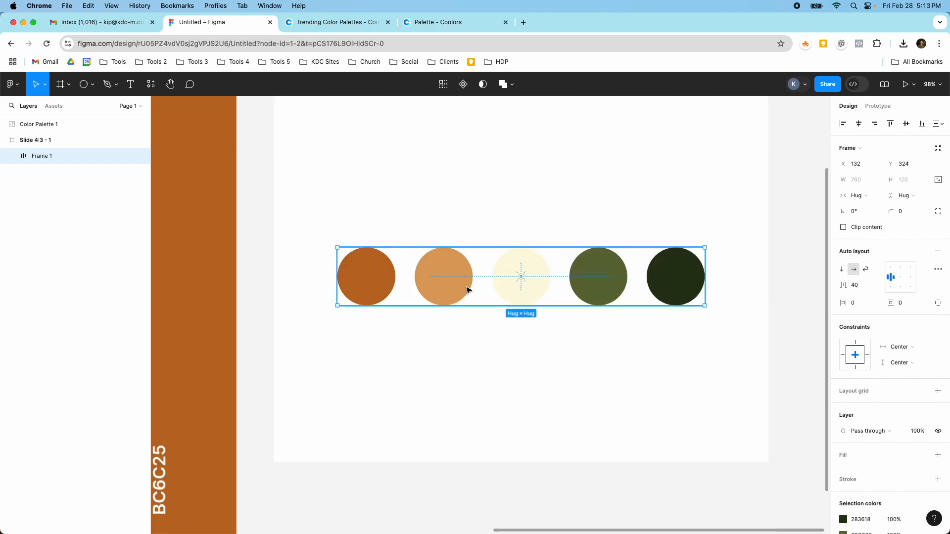
Shorten the 4:3 slide frame from its lower edge so it fits closely around the row of circles.
{"action": "scroll", "coordinate": [468, 289], "scroll_direction": "down", "scroll_amount": 5}
{"action": "scroll", "coordinate": [468, 290], "scroll_direction": "up", "scroll_amount": 3}
{"action": "left_click", "coordinate": [332, 139]}
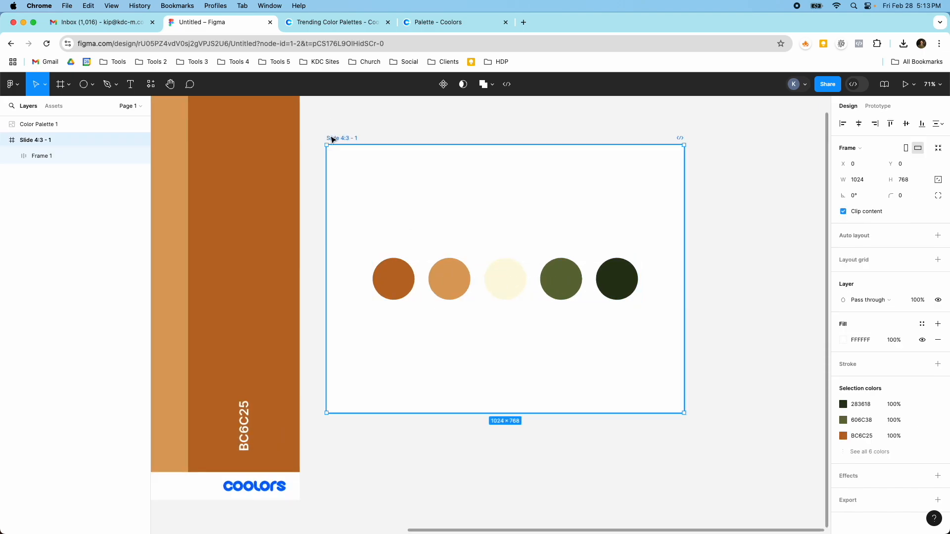
{"action": "left_click_drag", "start_coordinate": [446, 413], "coordinate": [443, 274]}
{"action": "left_click", "coordinate": [437, 297]}
Add a 1920 × 1080 Slide 16:9 frame and place it to the right of the 4:3 slide at X 1338, Y -311.
{"action": "scroll", "coordinate": [445, 281], "scroll_direction": "up", "scroll_amount": 3}
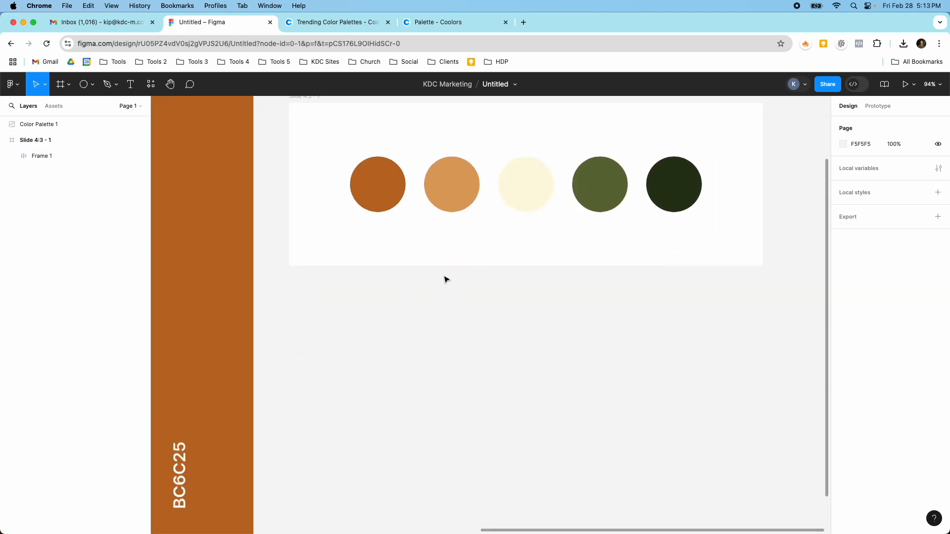
{"action": "scroll", "coordinate": [445, 280], "scroll_direction": "down", "scroll_amount": 6}
{"action": "scroll", "coordinate": [445, 280], "scroll_direction": "up", "scroll_amount": 2}
{"action": "scroll", "coordinate": [445, 280], "scroll_direction": "down", "scroll_amount": 1}
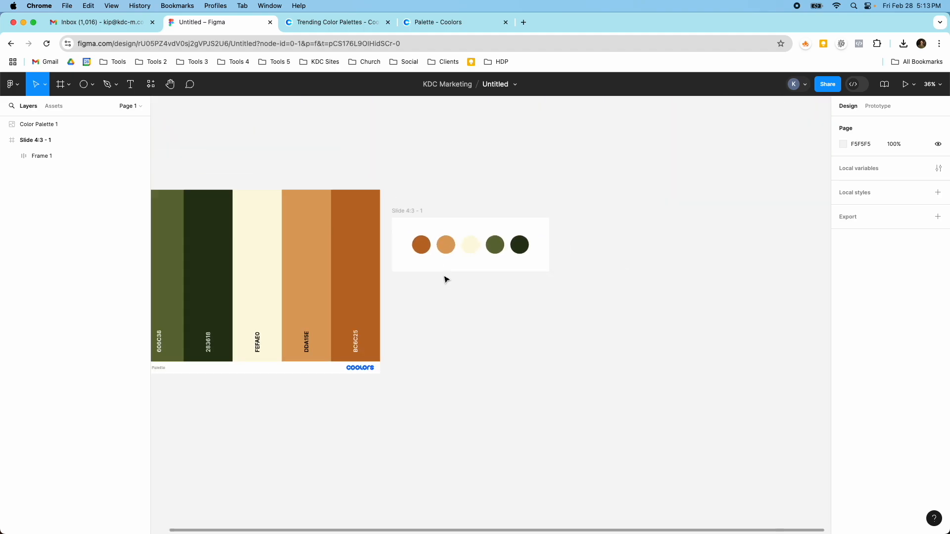
{"action": "scroll", "coordinate": [445, 281], "scroll_direction": "down", "scroll_amount": 3}
{"action": "key", "text": "f"}
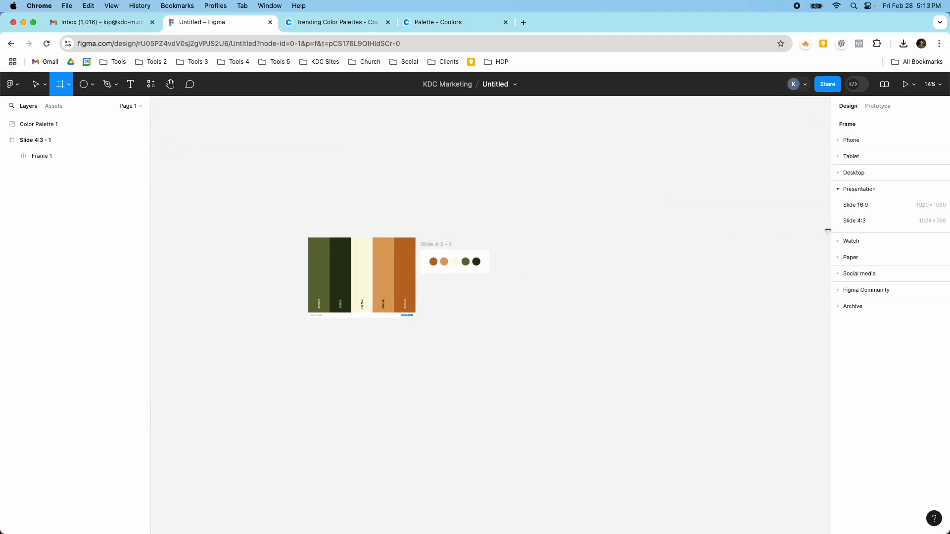
{"action": "left_click", "coordinate": [846, 205]}
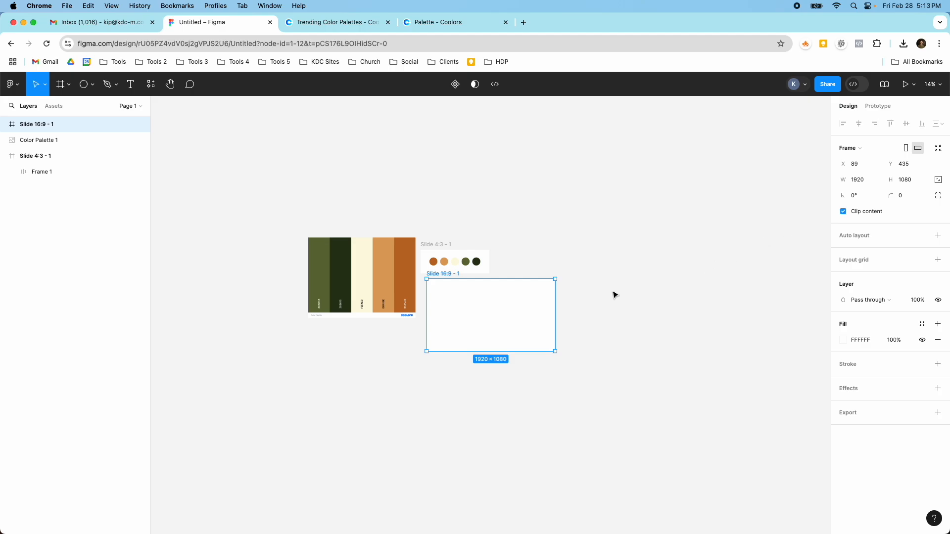
{"action": "left_click_drag", "start_coordinate": [540, 311], "coordinate": [608, 277]}
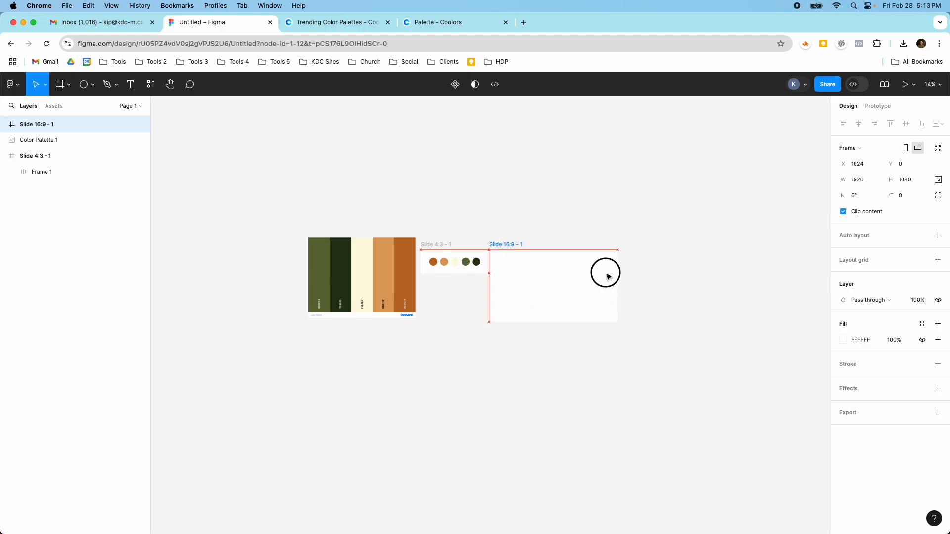
{"action": "left_click", "coordinate": [843, 341]}
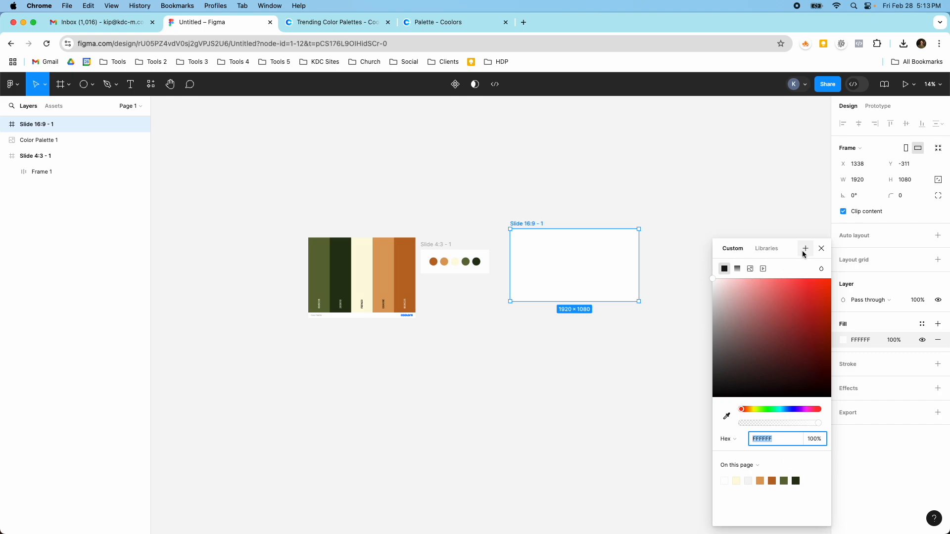
{"action": "left_click", "coordinate": [822, 248]}
Create a local colour variable and set its value to the cream FEFAE0 from the page colours.
{"action": "left_click", "coordinate": [697, 202]}
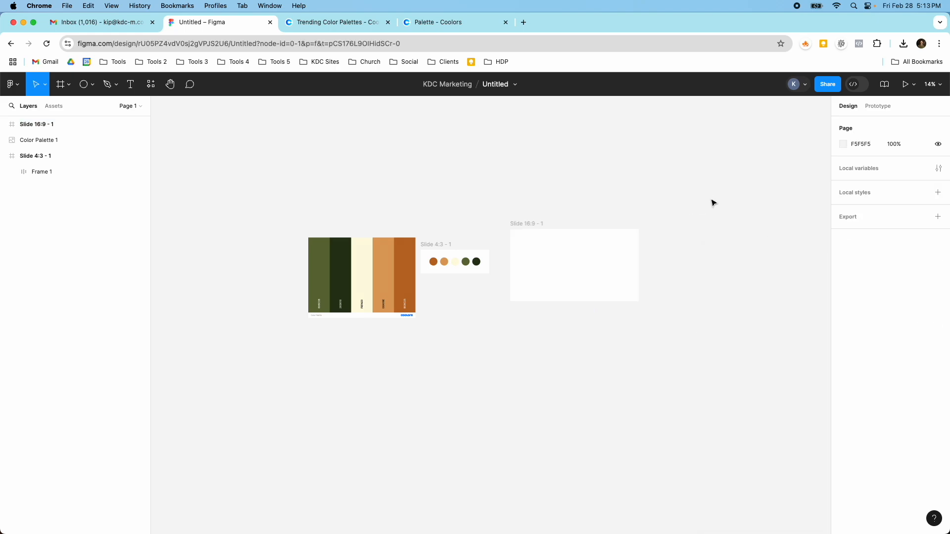
{"action": "left_click", "coordinate": [940, 169]}
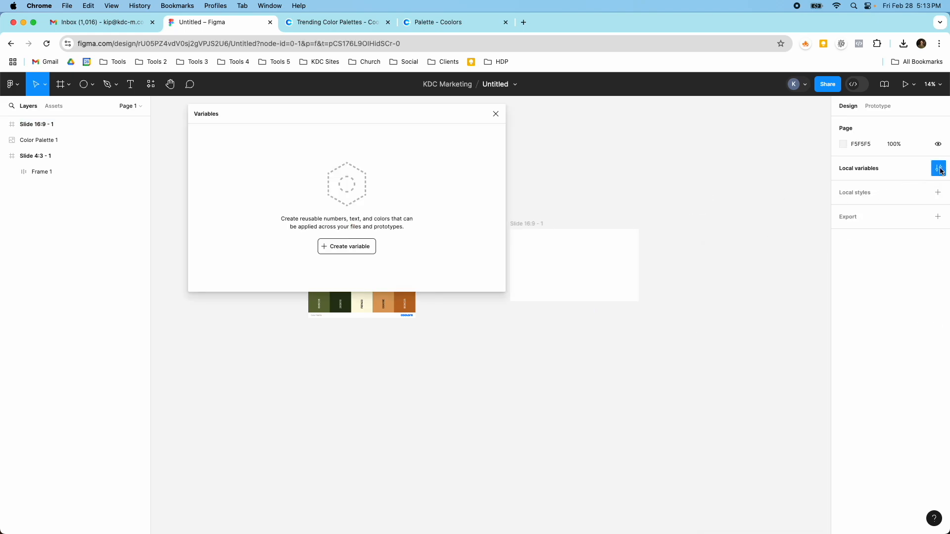
{"action": "left_click", "coordinate": [333, 244]}
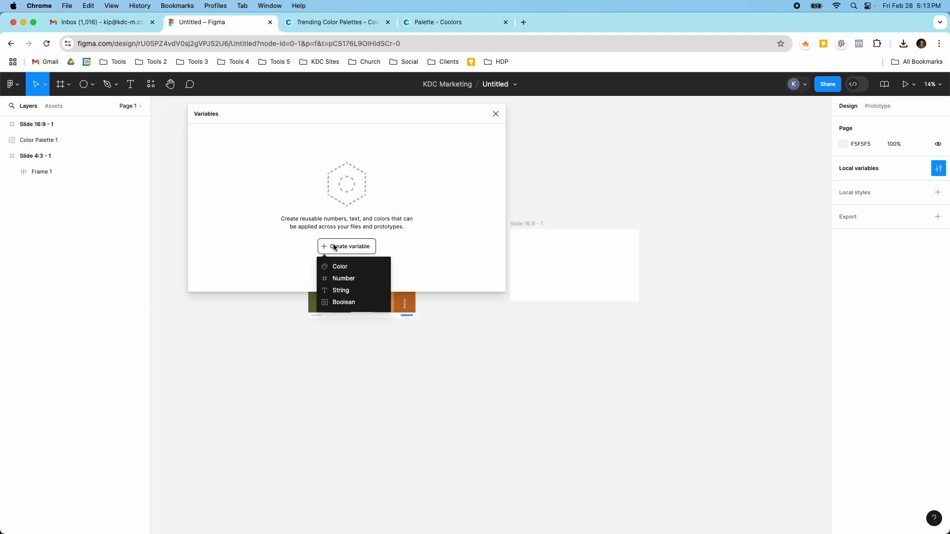
{"action": "left_click", "coordinate": [338, 265]}
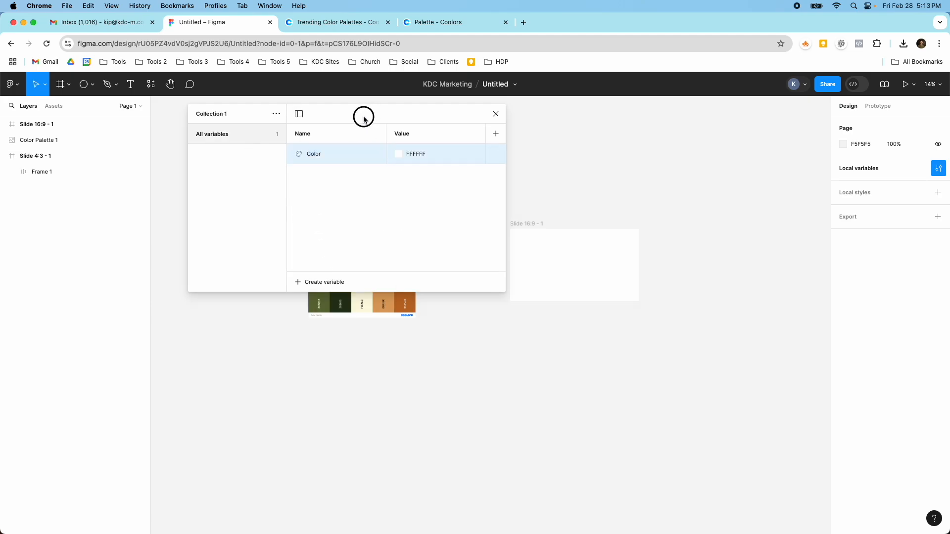
{"action": "left_click_drag", "start_coordinate": [363, 117], "coordinate": [327, 121]}
{"action": "left_click", "coordinate": [365, 158]}
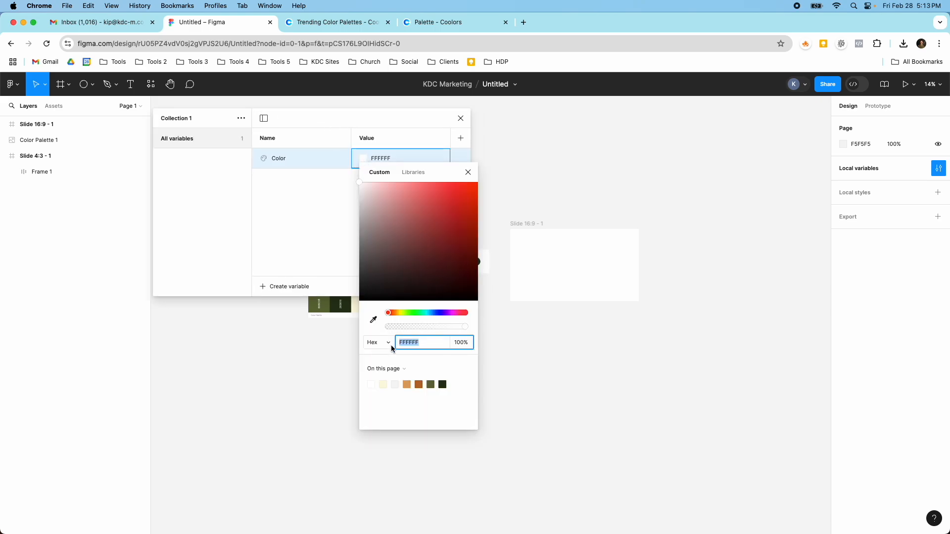
{"action": "left_click", "coordinate": [383, 384]}
{"action": "left_click_drag", "start_coordinate": [329, 122], "coordinate": [266, 118]}
{"action": "left_click", "coordinate": [395, 181]}
Resample the variable's colour from the cream circle on the 4:3 slide and close the variables window.
{"action": "left_click", "coordinate": [300, 155]}
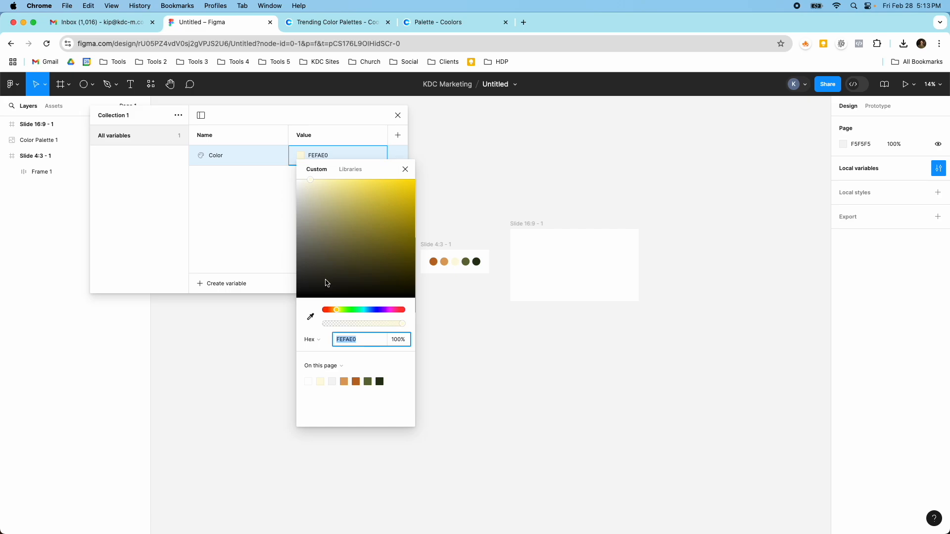
{"action": "left_click", "coordinate": [311, 316]}
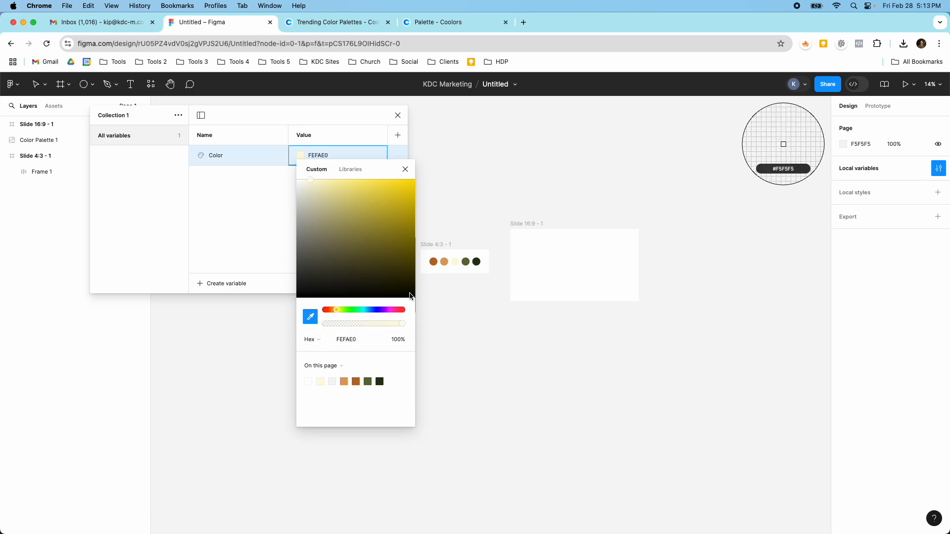
{"action": "left_click", "coordinate": [455, 262]}
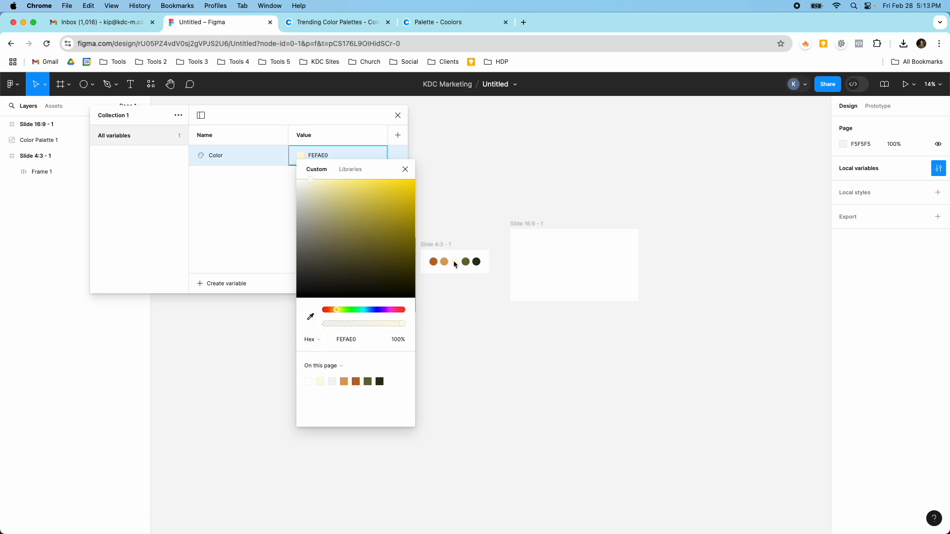
{"action": "left_click", "coordinate": [232, 258]}
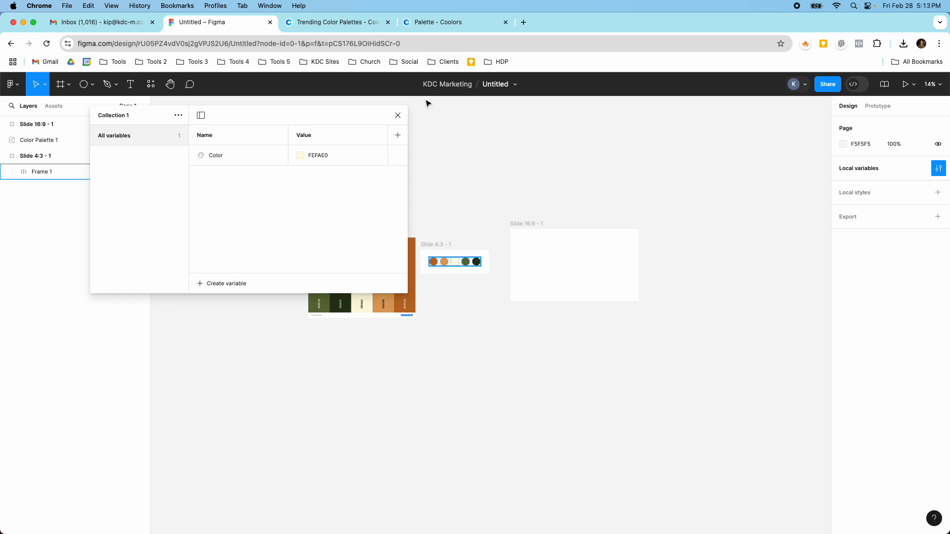
{"action": "left_click", "coordinate": [398, 115]}
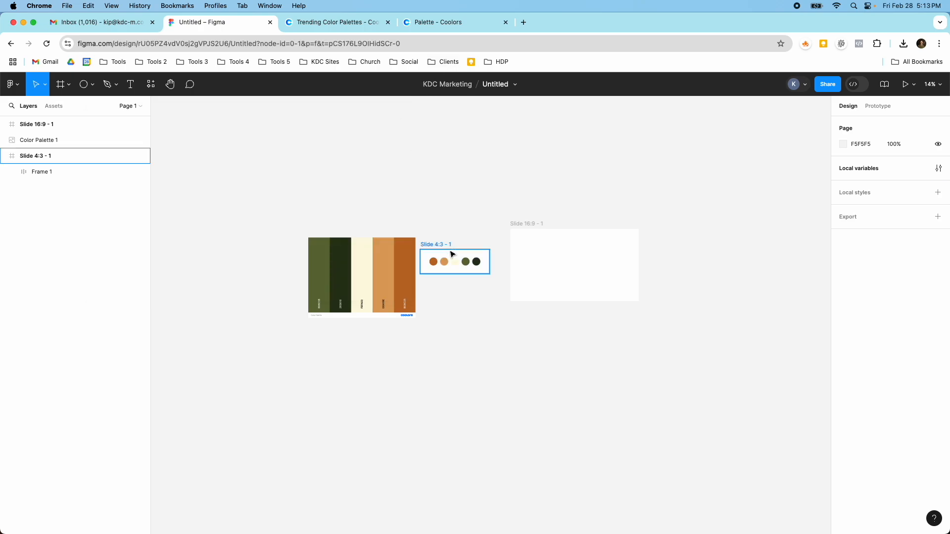
Move the 4:3 slide frame up to X 158, Y -311 so its upper edge aligns with the 16:9 slide.
{"action": "scroll", "coordinate": [451, 254], "scroll_direction": "up", "scroll_amount": 5}
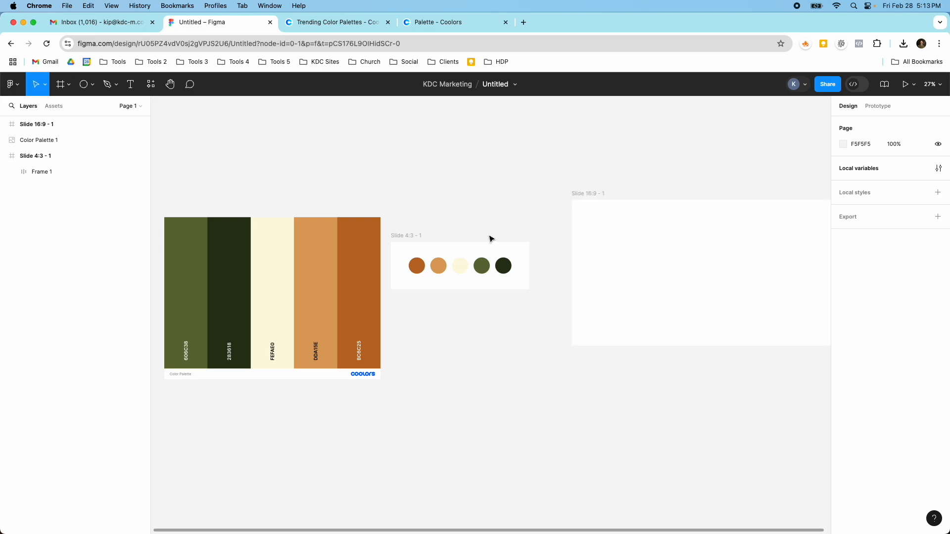
{"action": "scroll", "coordinate": [492, 240], "scroll_direction": "up", "scroll_amount": 3}
{"action": "left_click_drag", "start_coordinate": [346, 242], "coordinate": [378, 176]}
Move the colour palette image to X -1663, Y -311, aligning its upper edge with the two slide frames.
{"action": "scroll", "coordinate": [536, 250], "scroll_direction": "down", "scroll_amount": 5}
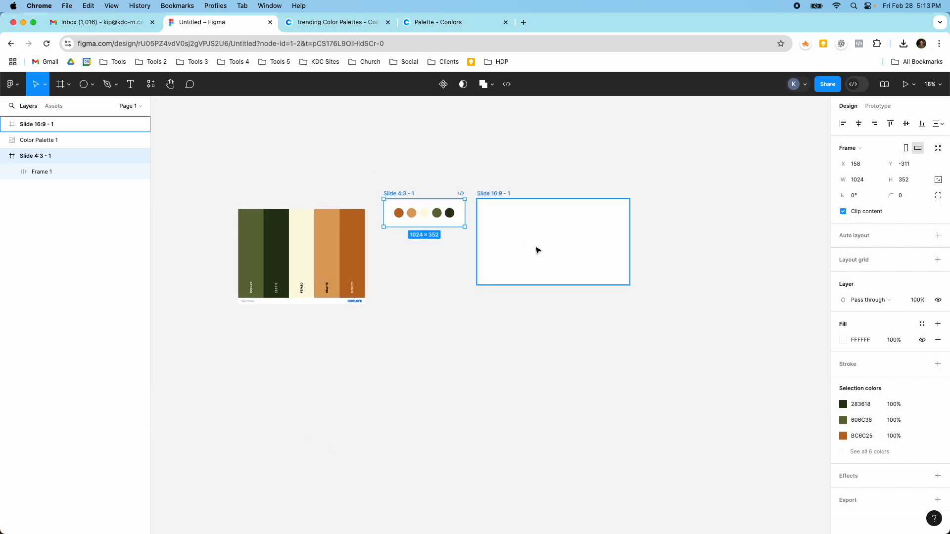
{"action": "scroll", "coordinate": [594, 225], "scroll_direction": "up", "scroll_amount": 2}
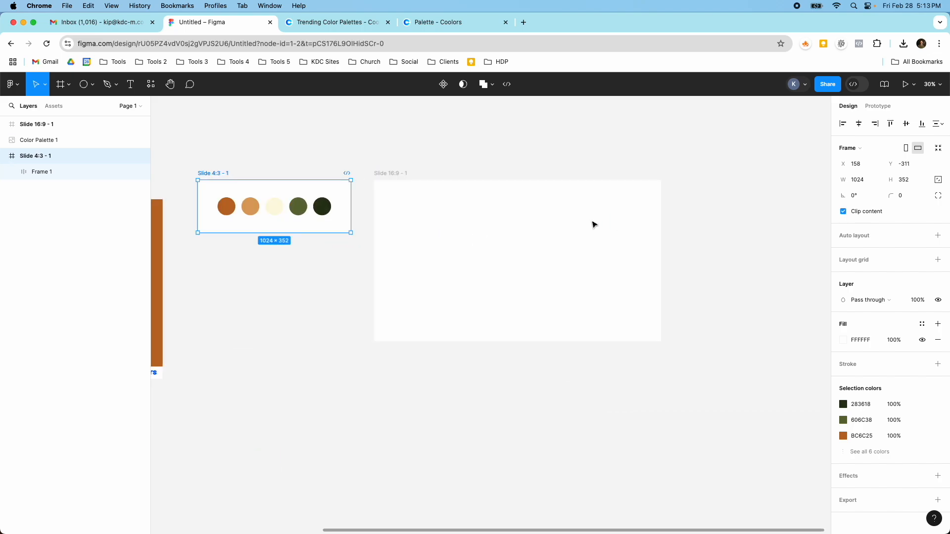
{"action": "scroll", "coordinate": [594, 224], "scroll_direction": "down", "scroll_amount": 4}
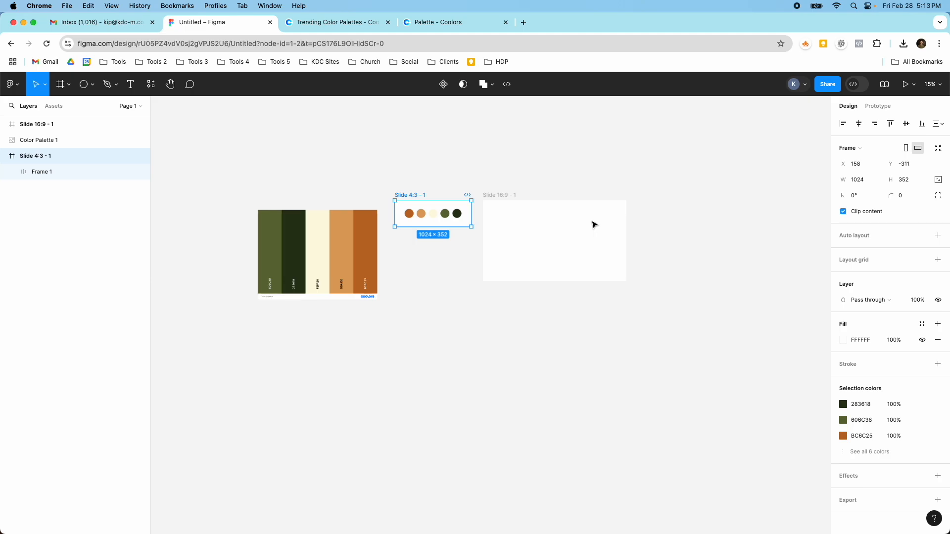
{"action": "scroll", "coordinate": [395, 240], "scroll_direction": "up", "scroll_amount": 4}
{"action": "left_click_drag", "start_coordinate": [300, 258], "coordinate": [303, 237]}
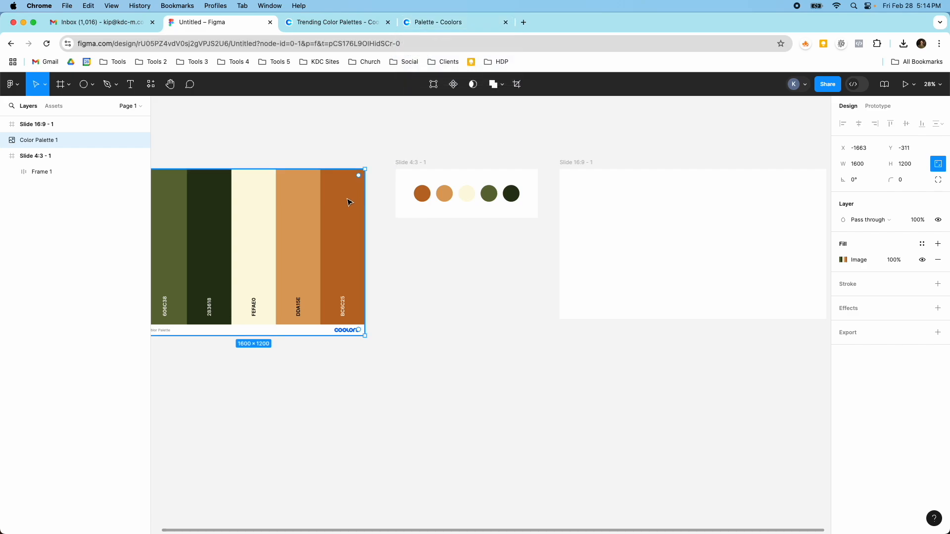
{"action": "key", "text": "i"}
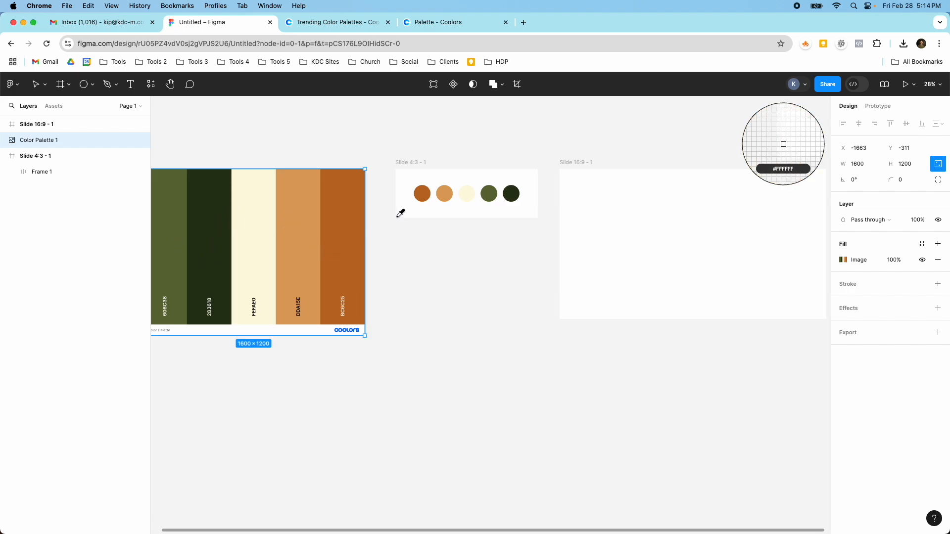
{"action": "key", "text": "Escape"}
{"action": "scroll", "coordinate": [399, 218], "scroll_direction": "down", "scroll_amount": 3}
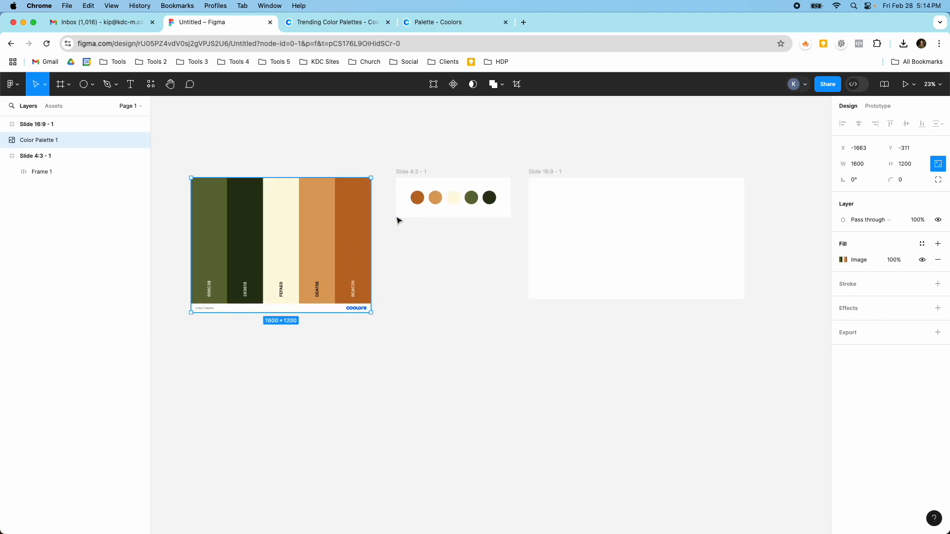